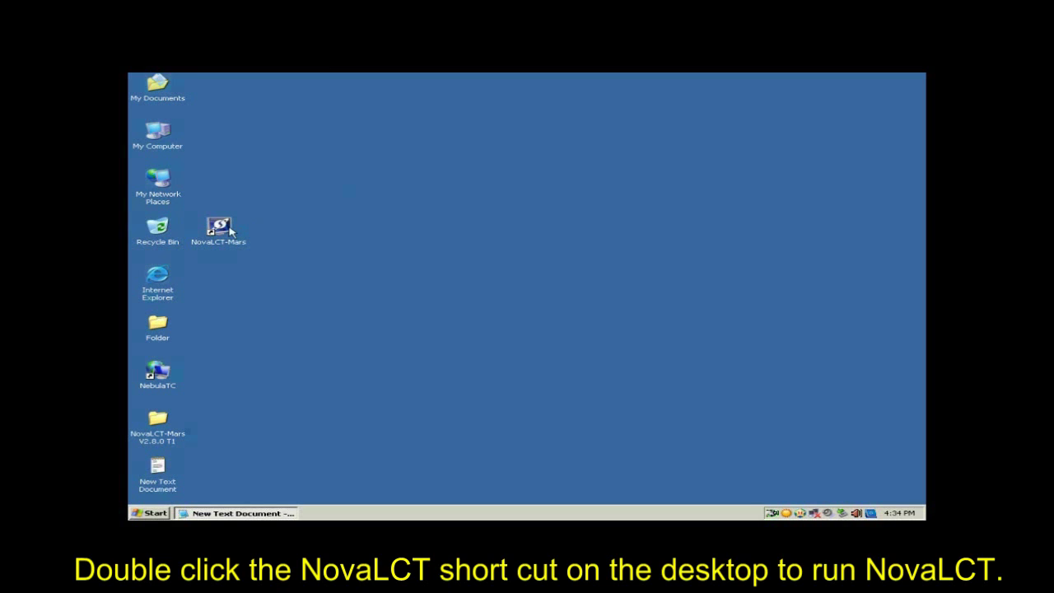
- Launch NovaLCT-Mars and log in as the advanced user with the password kept in Notepad
{"action": "double_click", "coordinate": [220, 231]}
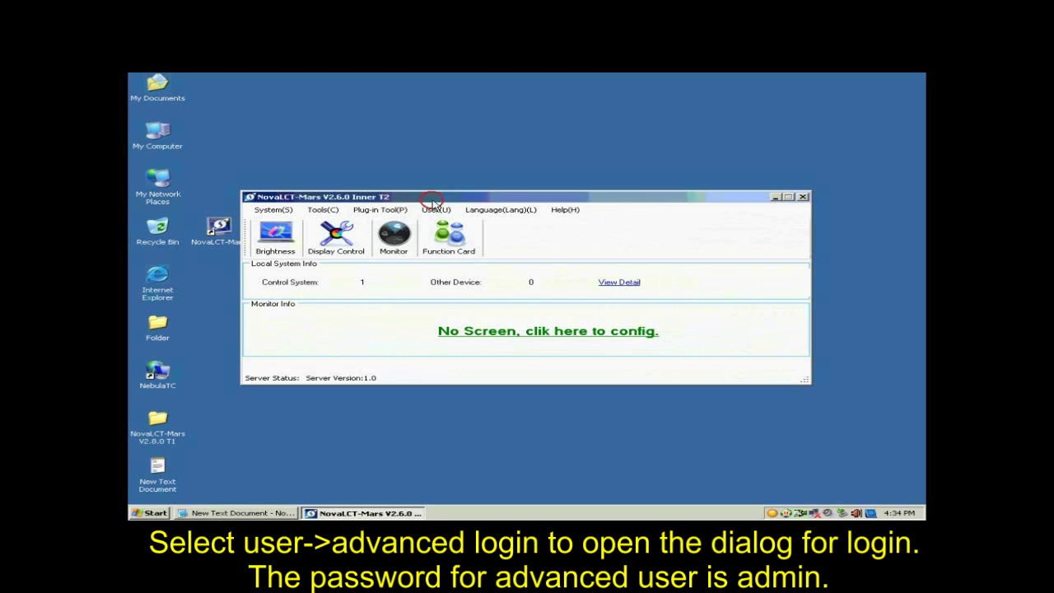
{"action": "left_click", "coordinate": [438, 211]}
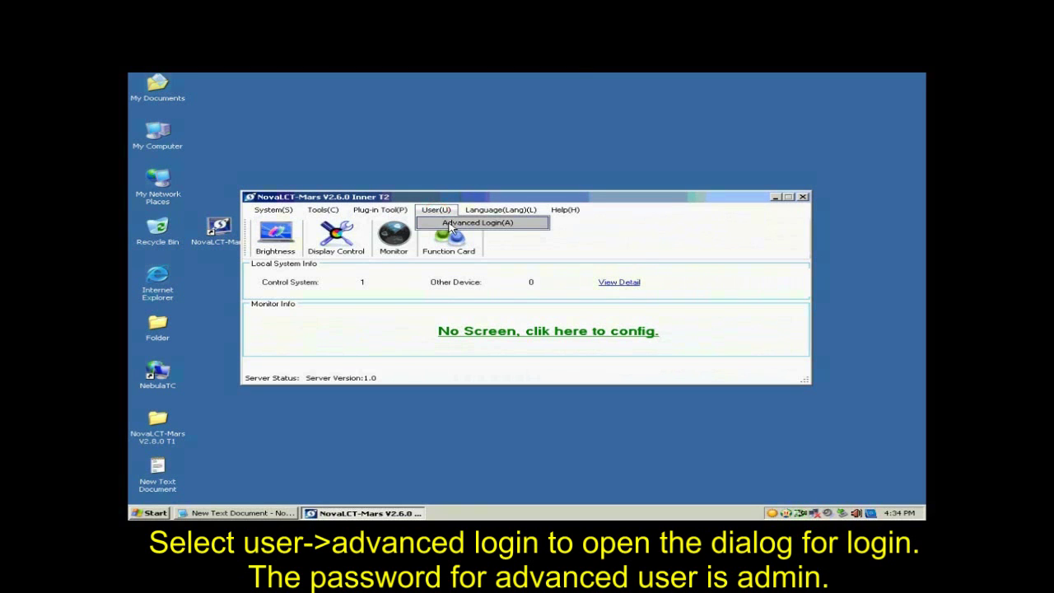
{"action": "left_click", "coordinate": [451, 223]}
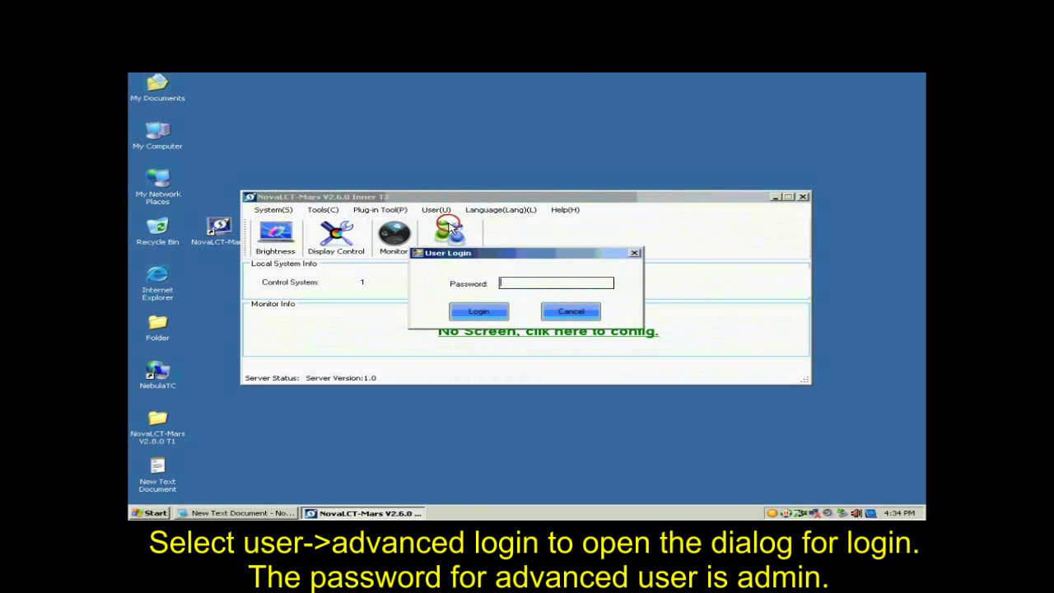
{"action": "left_click", "coordinate": [270, 513]}
{"action": "left_click_drag", "start_coordinate": [613, 403], "coordinate": [575, 398]}
{"action": "left_click", "coordinate": [560, 285]}
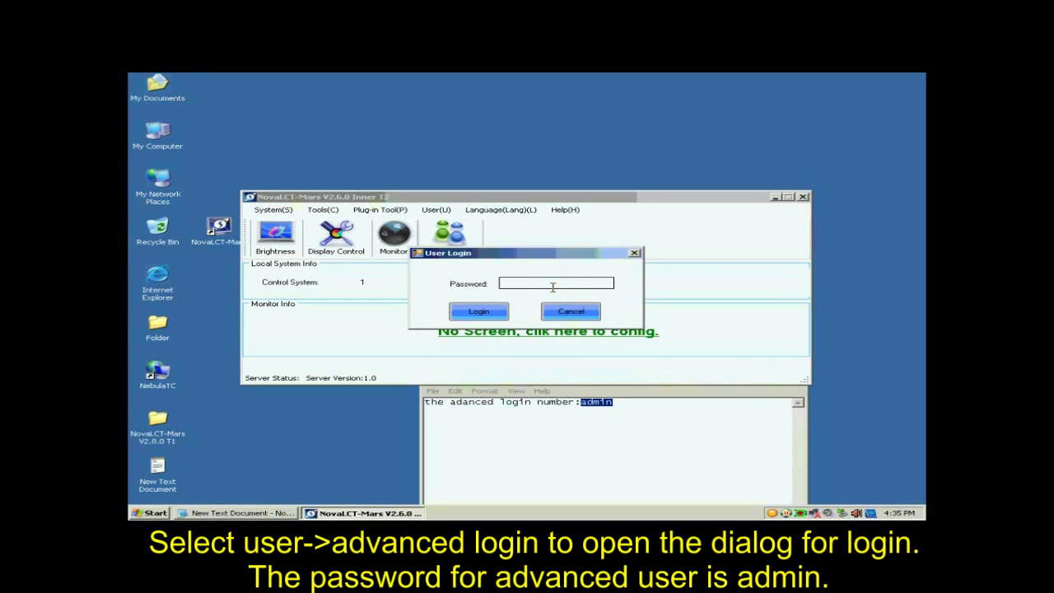
{"action": "type", "text": "admin"}
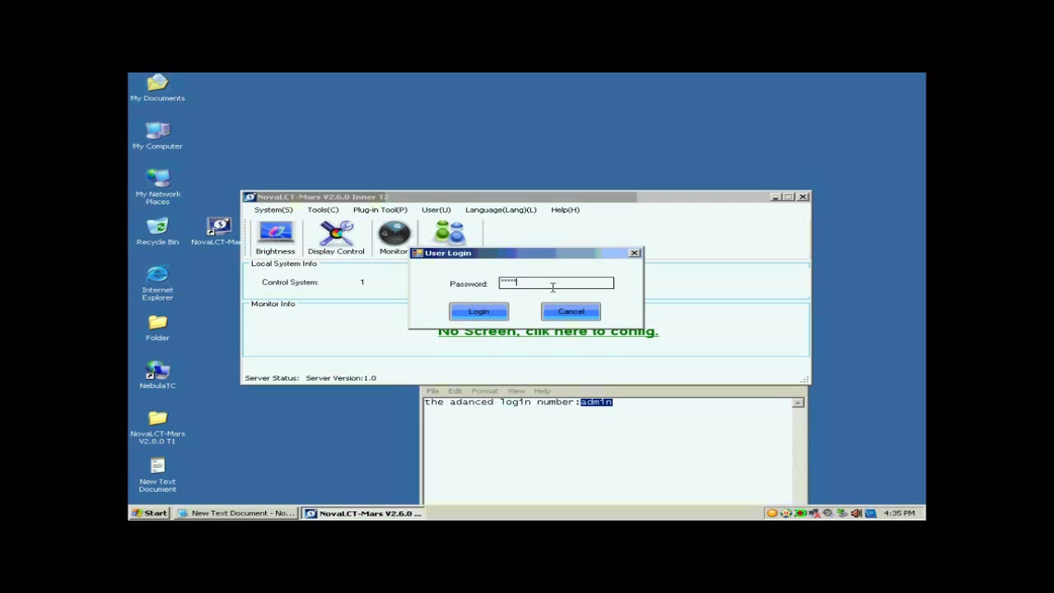
{"action": "left_click", "coordinate": [479, 311]}
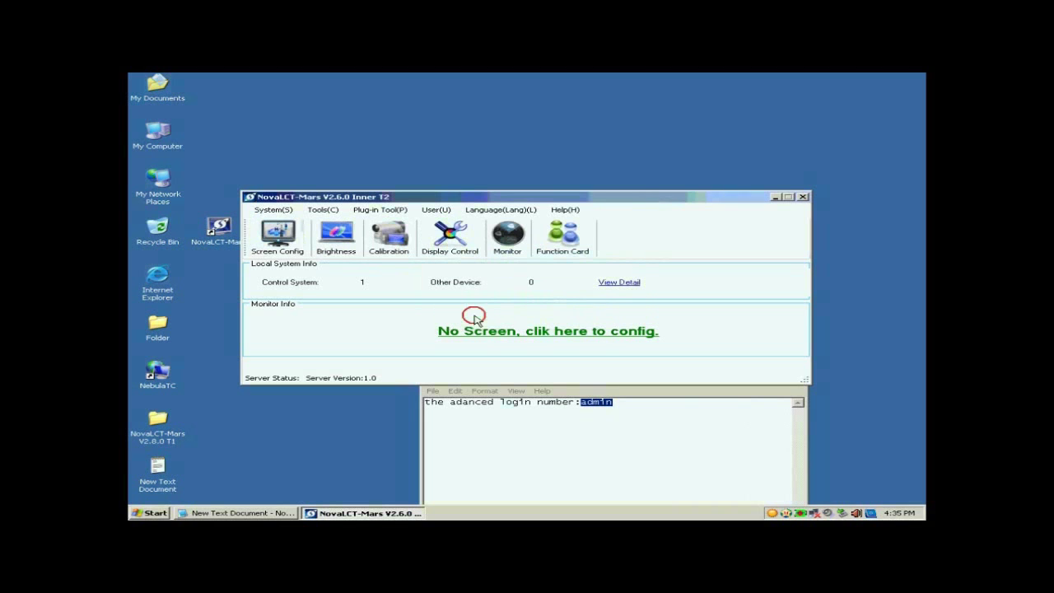
- In Screen Config, set the sending board resolution to 1024 × 768 px
{"action": "left_click", "coordinate": [288, 246]}
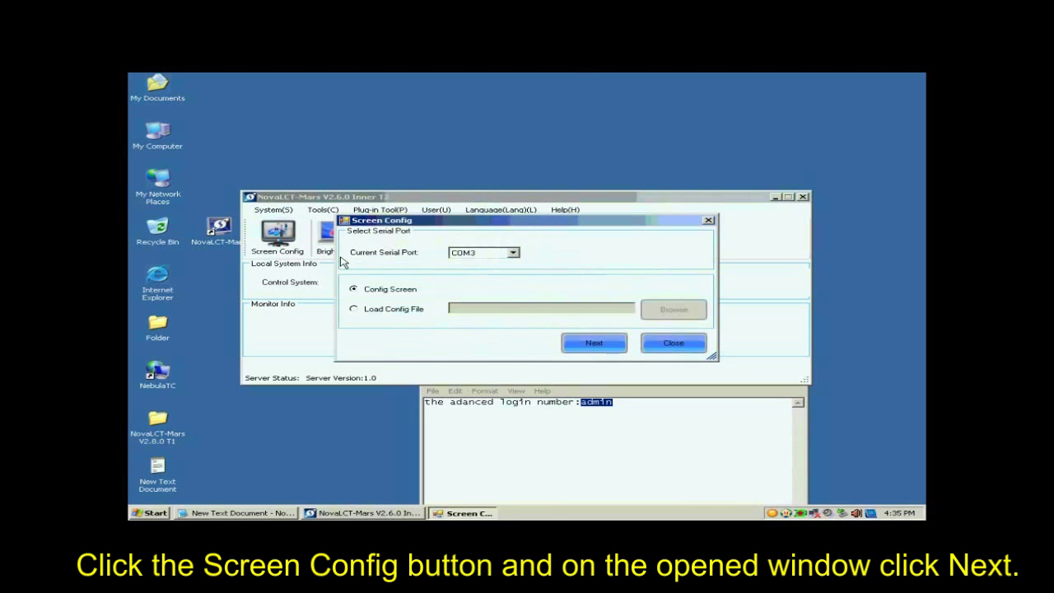
{"action": "left_click", "coordinate": [583, 345]}
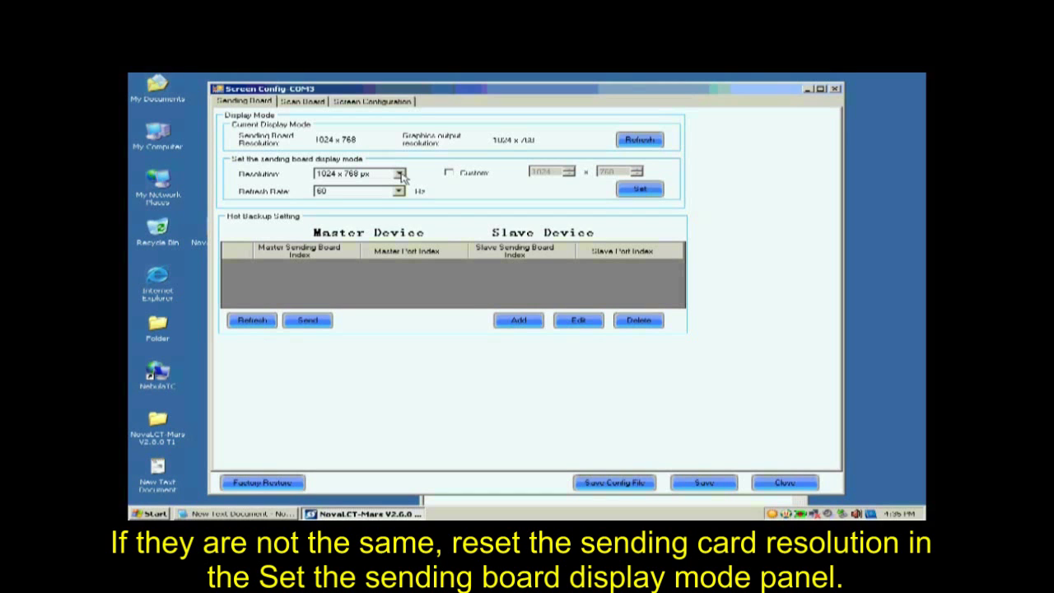
{"action": "left_click", "coordinate": [401, 177]}
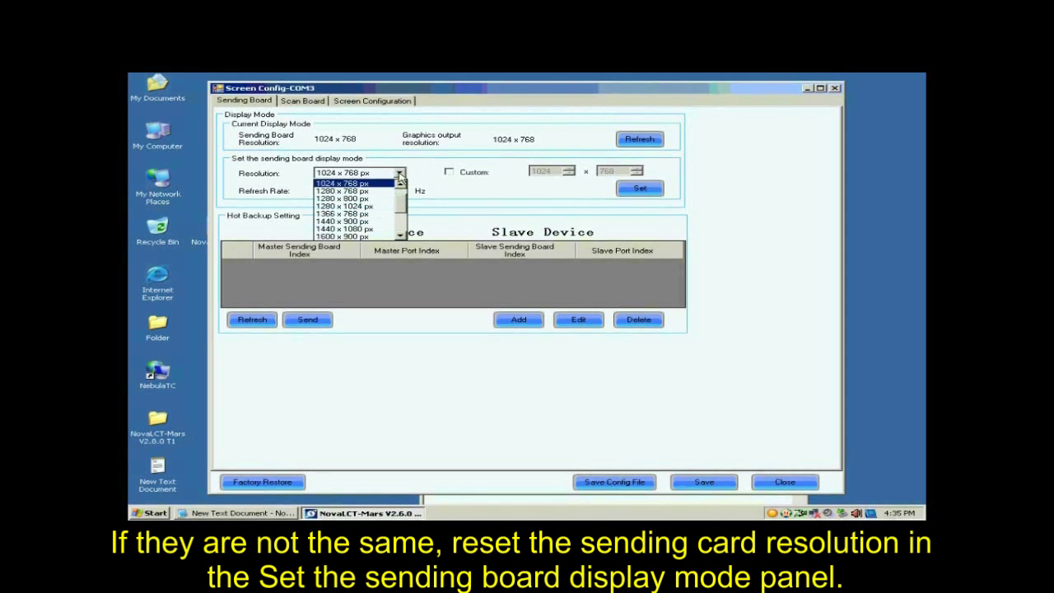
{"action": "left_click", "coordinate": [379, 184]}
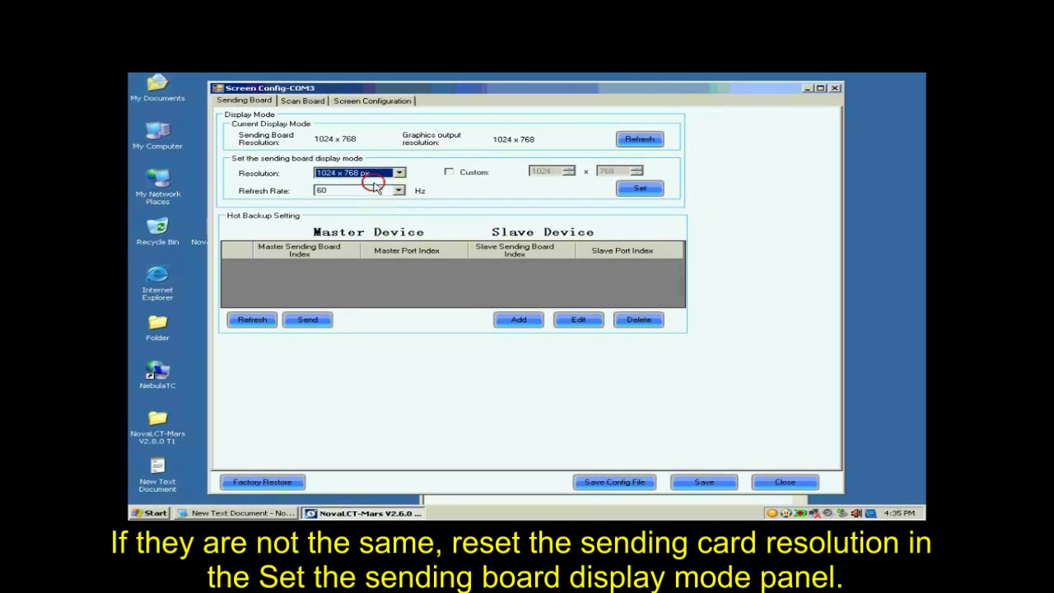
{"action": "left_click", "coordinate": [640, 188]}
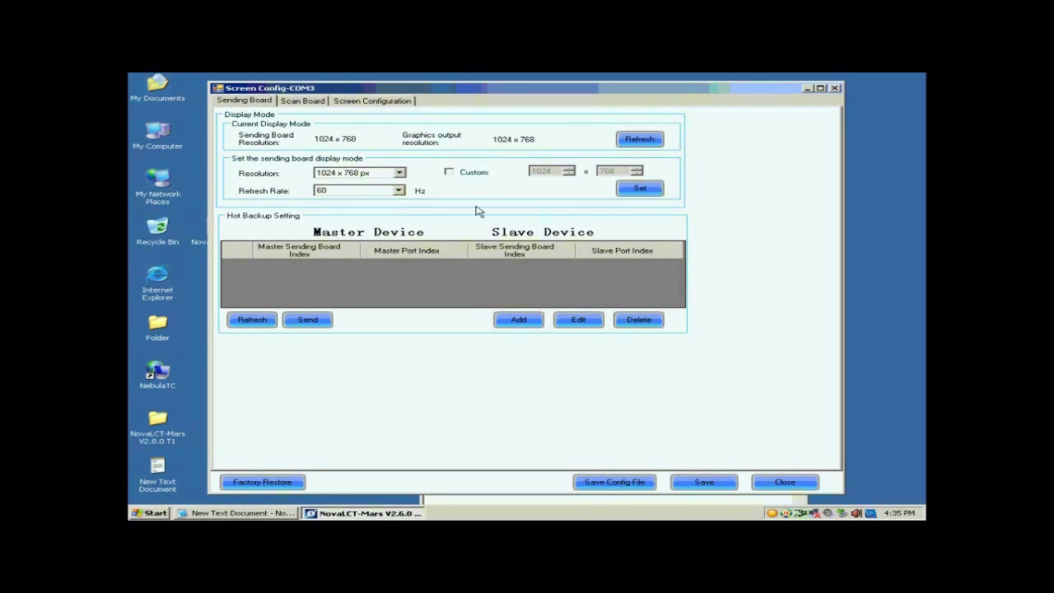
{"action": "left_click", "coordinate": [298, 101]}
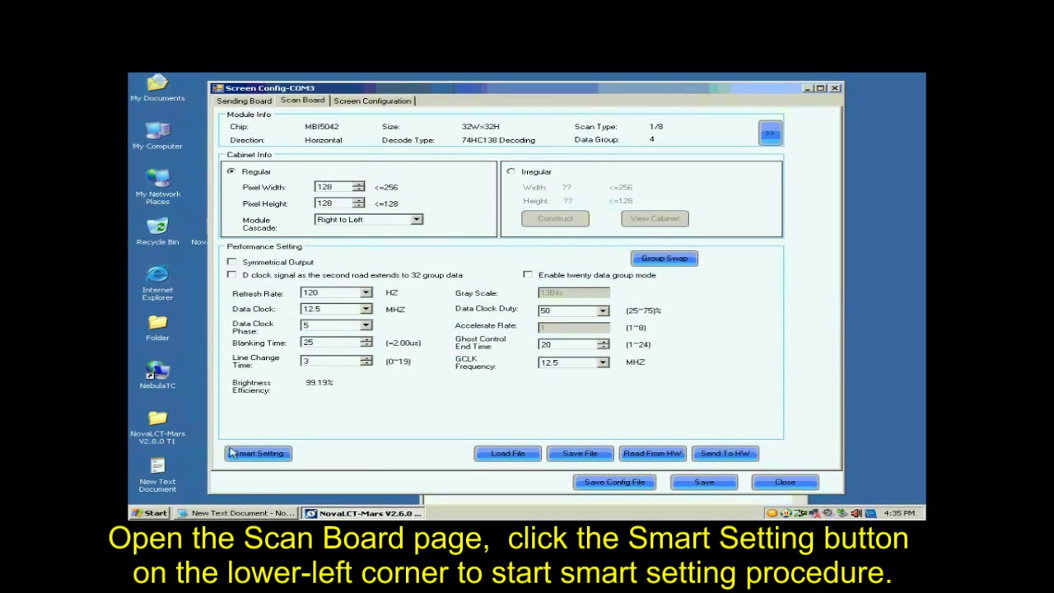
- Start Smart Setting with Concurrent data type, MBI5036 chip and a regular module type
{"action": "left_click", "coordinate": [260, 453]}
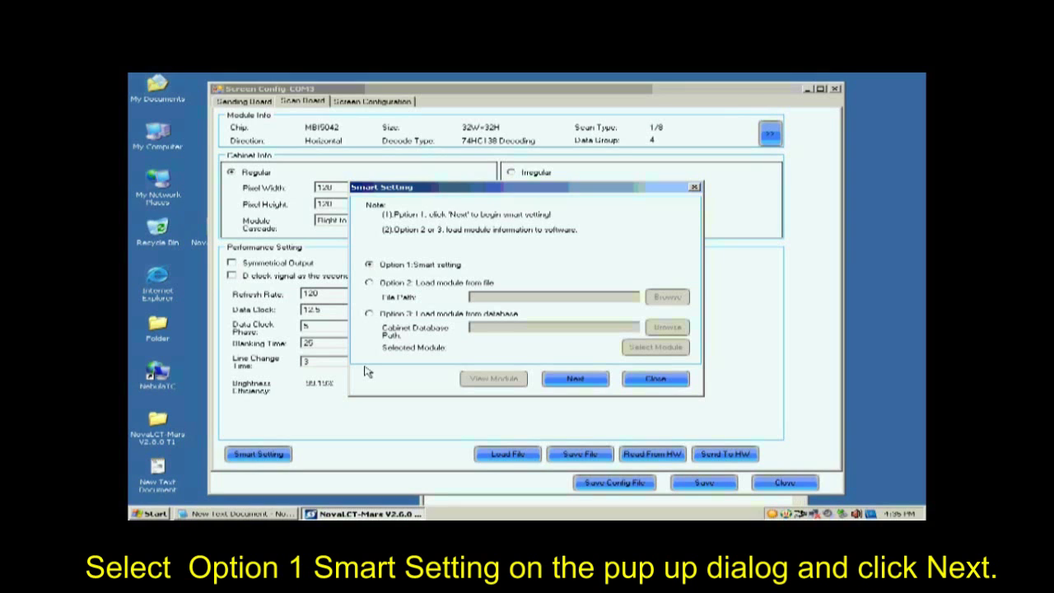
{"action": "left_click", "coordinate": [570, 379]}
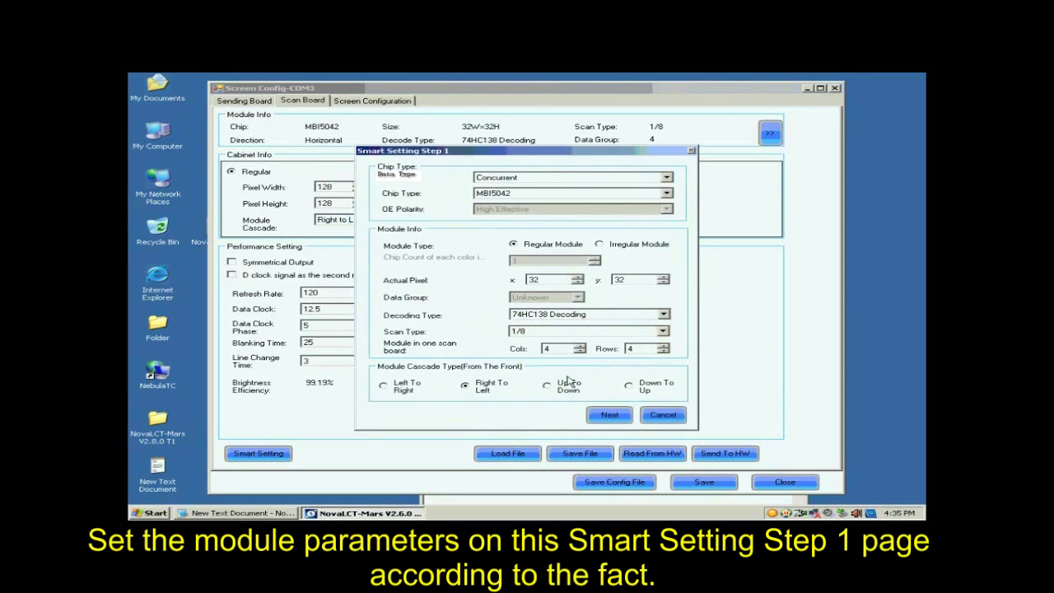
{"action": "left_click", "coordinate": [528, 177]}
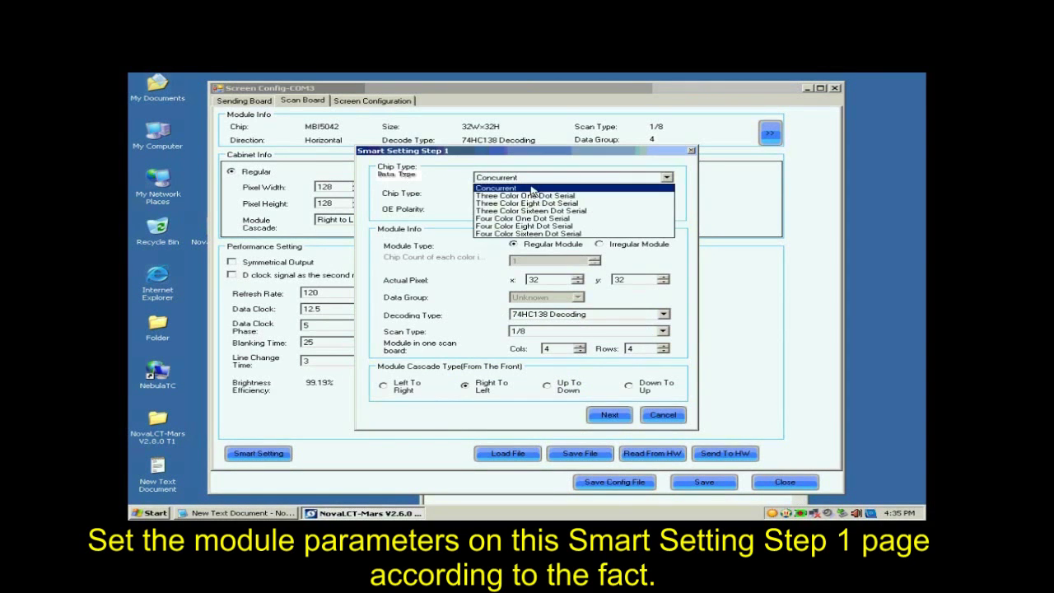
{"action": "left_click", "coordinate": [531, 187]}
{"action": "left_click", "coordinate": [532, 194]}
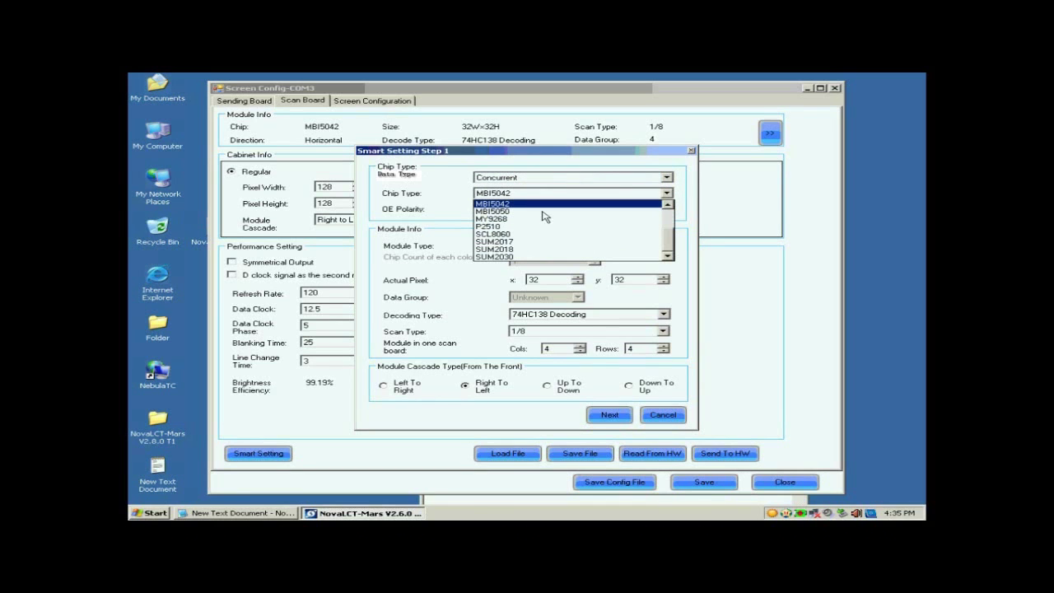
{"action": "scroll", "coordinate": [669, 236], "scroll_direction": "up", "scroll_amount": 2}
{"action": "scroll", "coordinate": [668, 237], "scroll_direction": "up", "scroll_amount": 1}
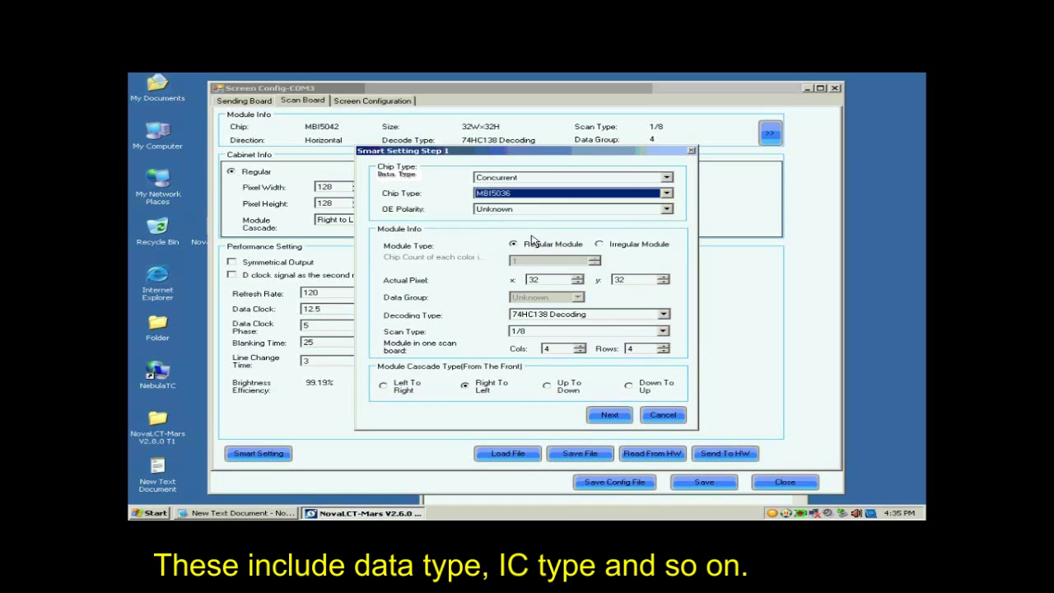
{"action": "left_click", "coordinate": [534, 237]}
{"action": "left_click", "coordinate": [530, 246]}
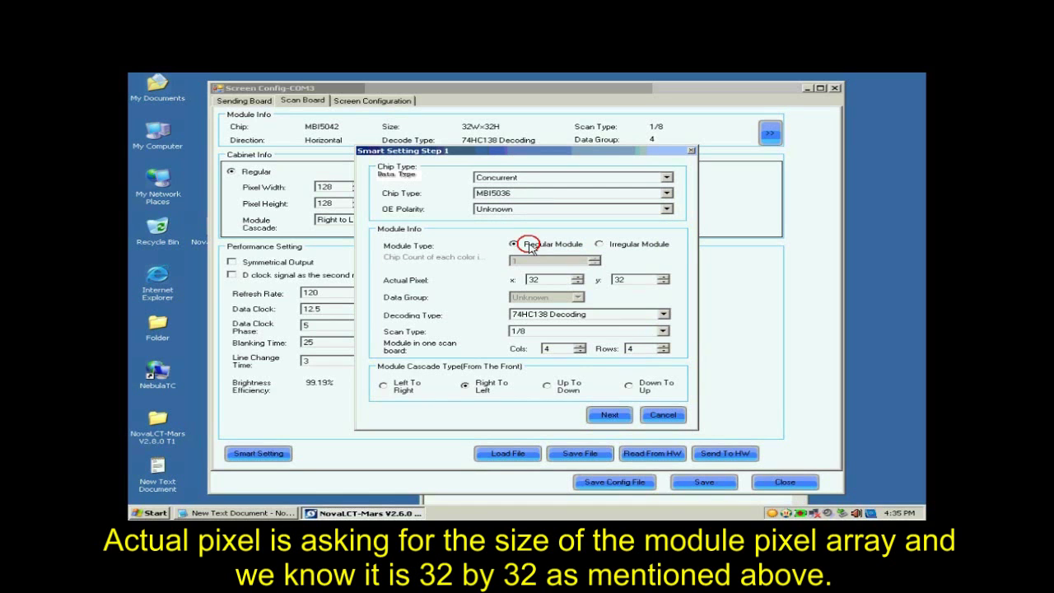
- Set 74HC138 decoding, Unknown scan type, 1 column × 1 row, and right-to-left cascade
{"action": "left_click", "coordinate": [534, 279]}
{"action": "left_click", "coordinate": [558, 318]}
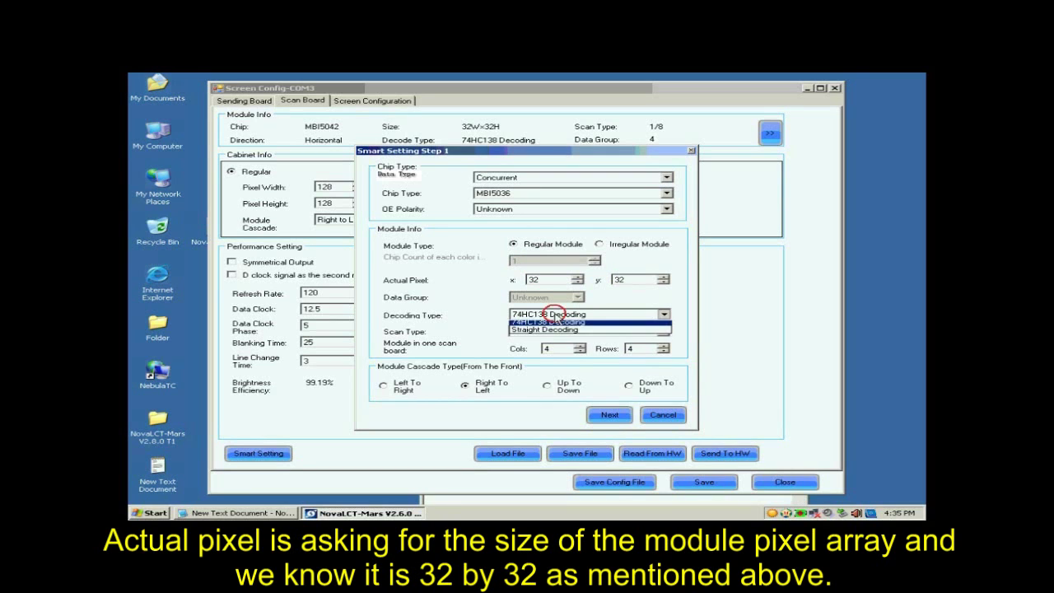
{"action": "left_click", "coordinate": [559, 331]}
{"action": "left_click", "coordinate": [559, 331]}
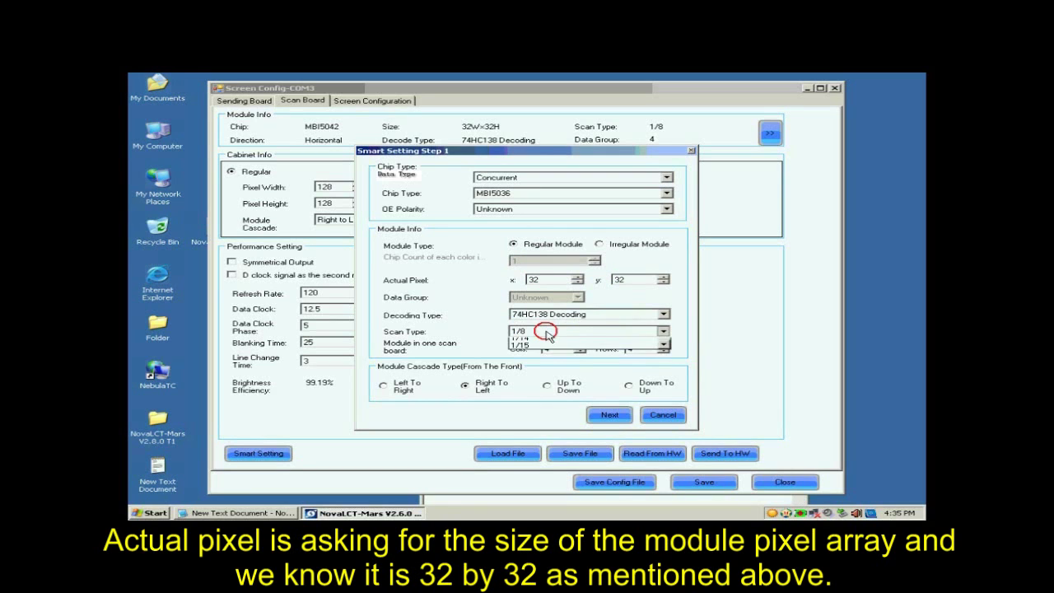
{"action": "left_click", "coordinate": [564, 339]}
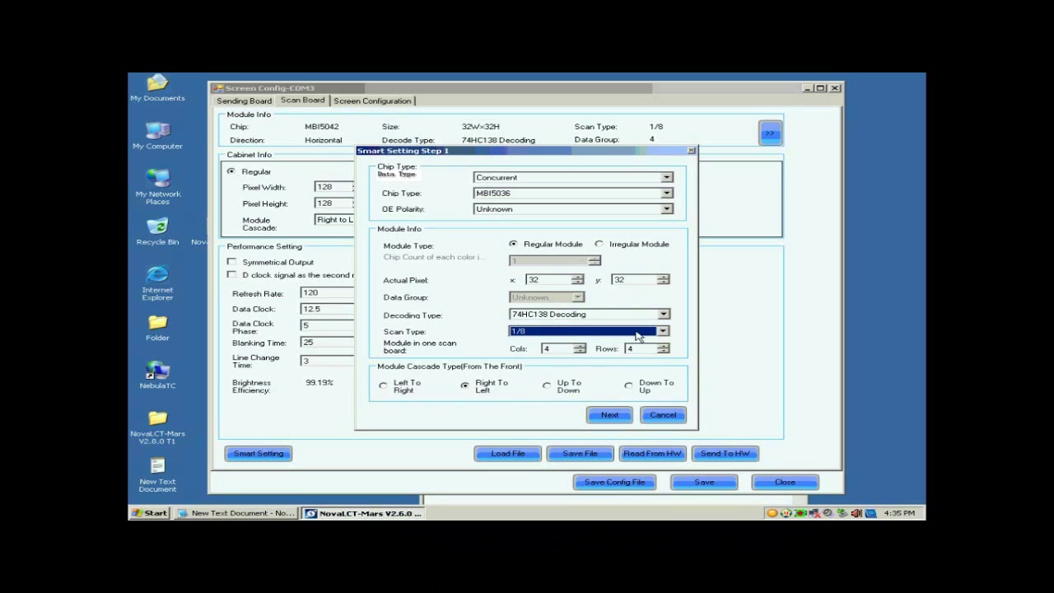
{"action": "left_click", "coordinate": [641, 336]}
{"action": "left_click_drag", "start_coordinate": [668, 381], "coordinate": [663, 354]}
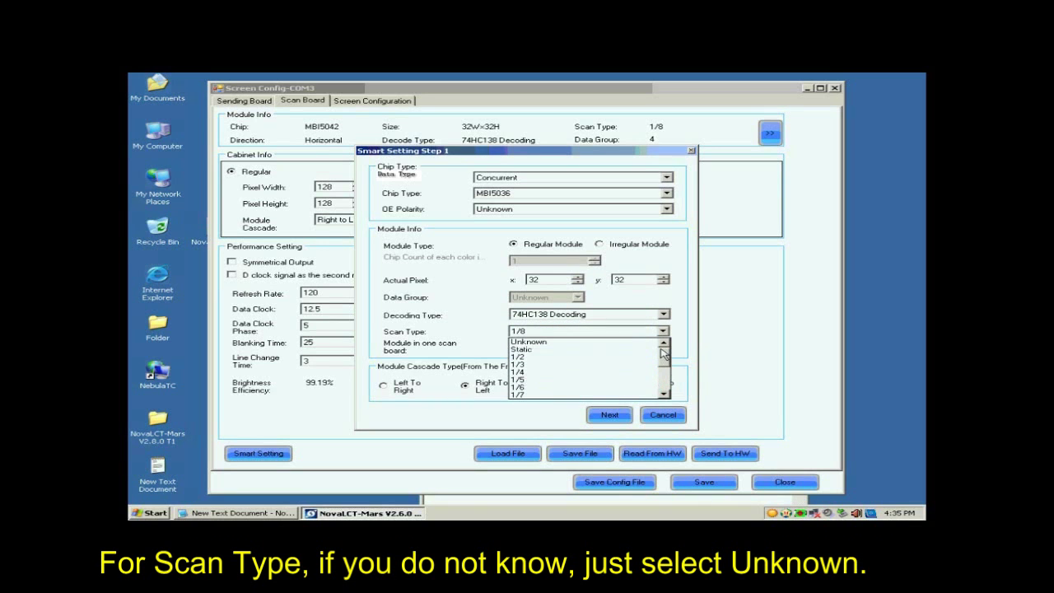
{"action": "left_click", "coordinate": [623, 343]}
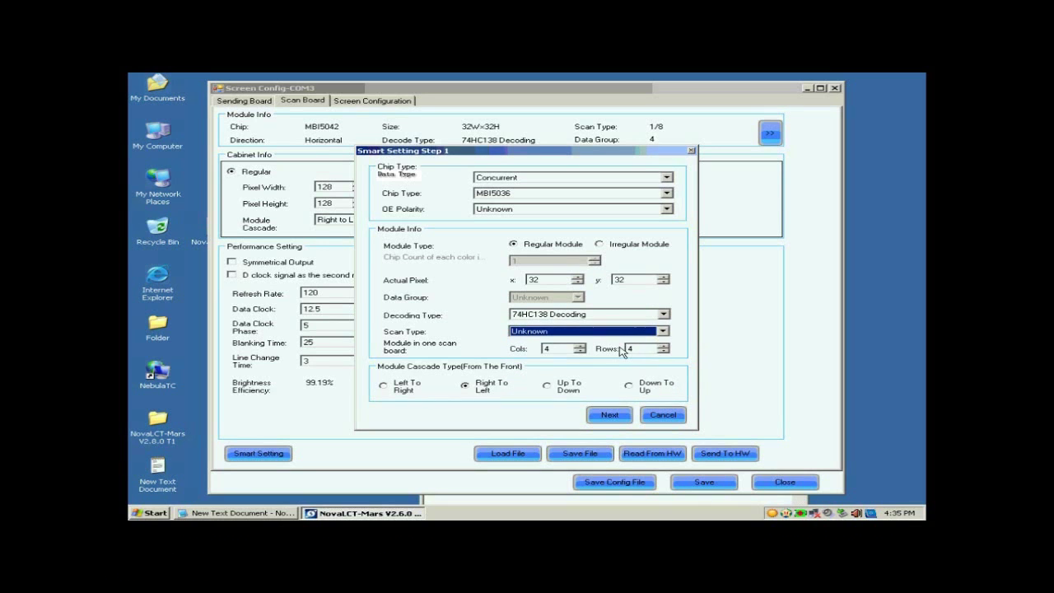
{"action": "double_click", "coordinate": [570, 349]}
{"action": "type", "text": "1"}
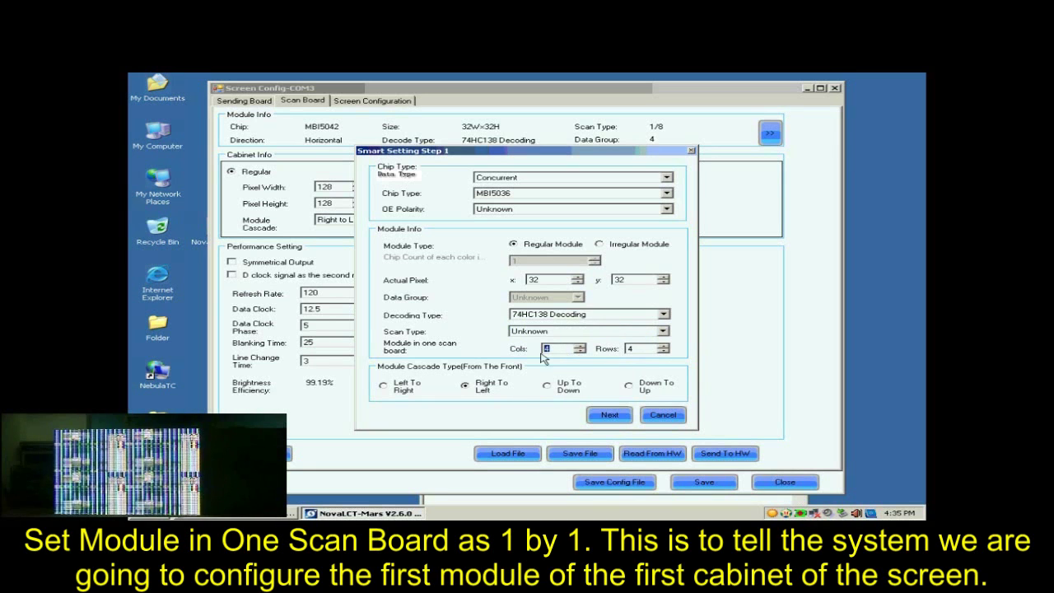
{"action": "double_click", "coordinate": [636, 349]}
{"action": "type", "text": "1"}
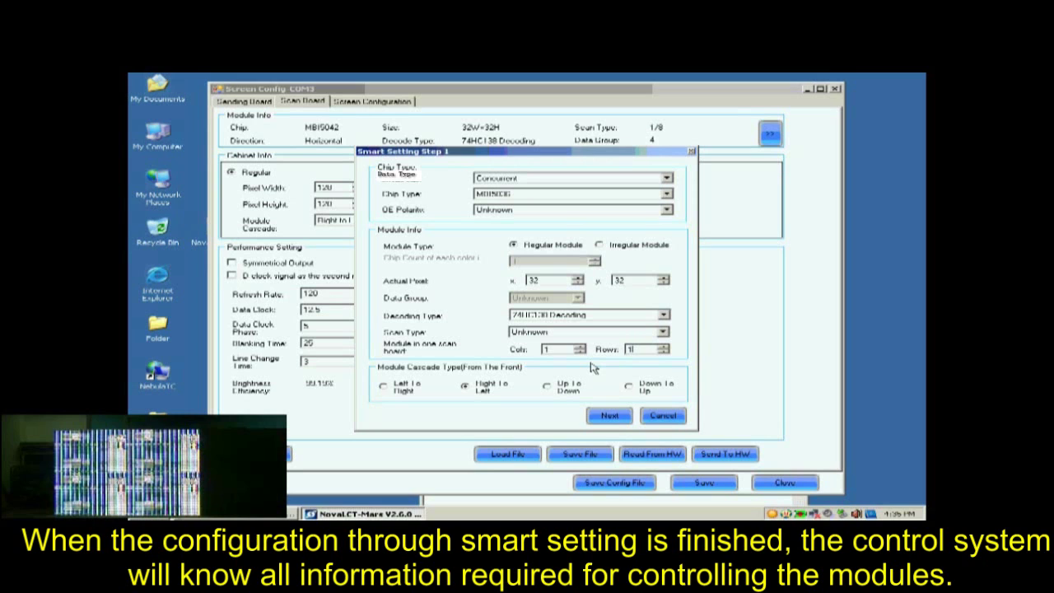
{"action": "left_click", "coordinate": [483, 389]}
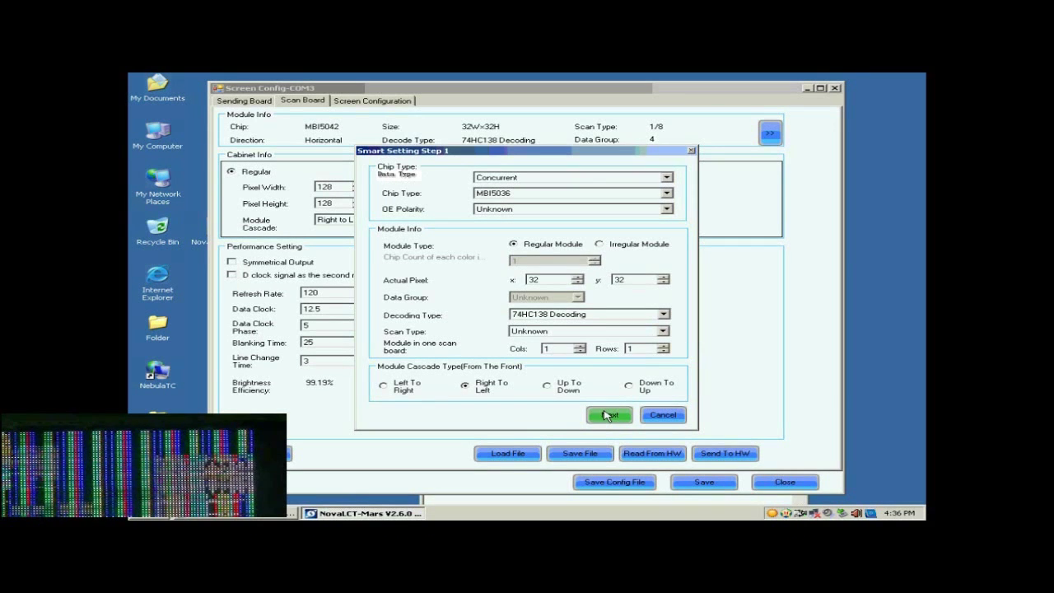
- Report the module as black, then match statuses 2–4 to green, blue and Red B Or Black
{"action": "left_click", "coordinate": [608, 418]}
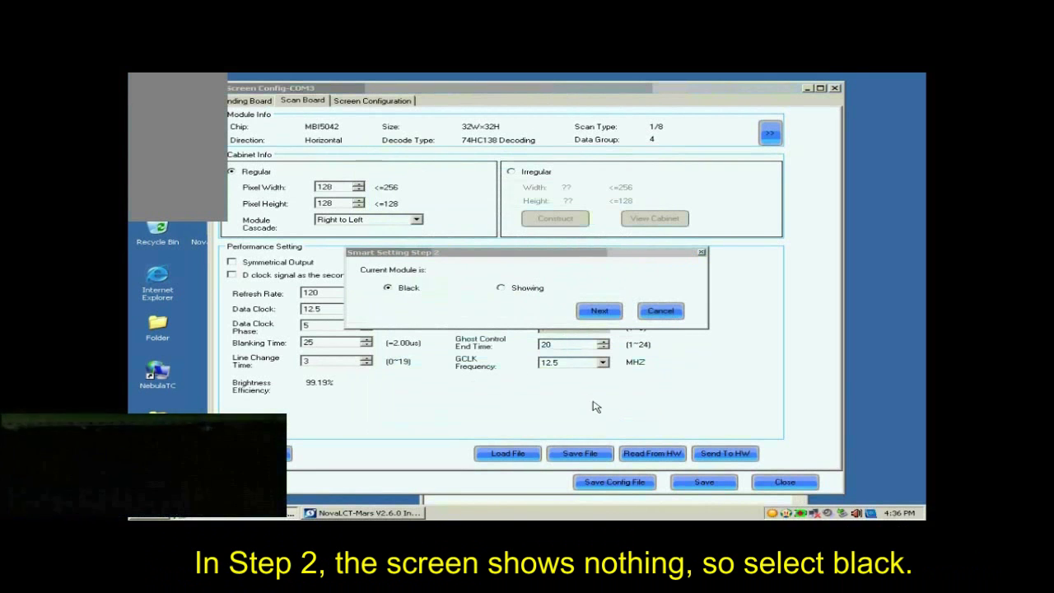
{"action": "left_click", "coordinate": [595, 315]}
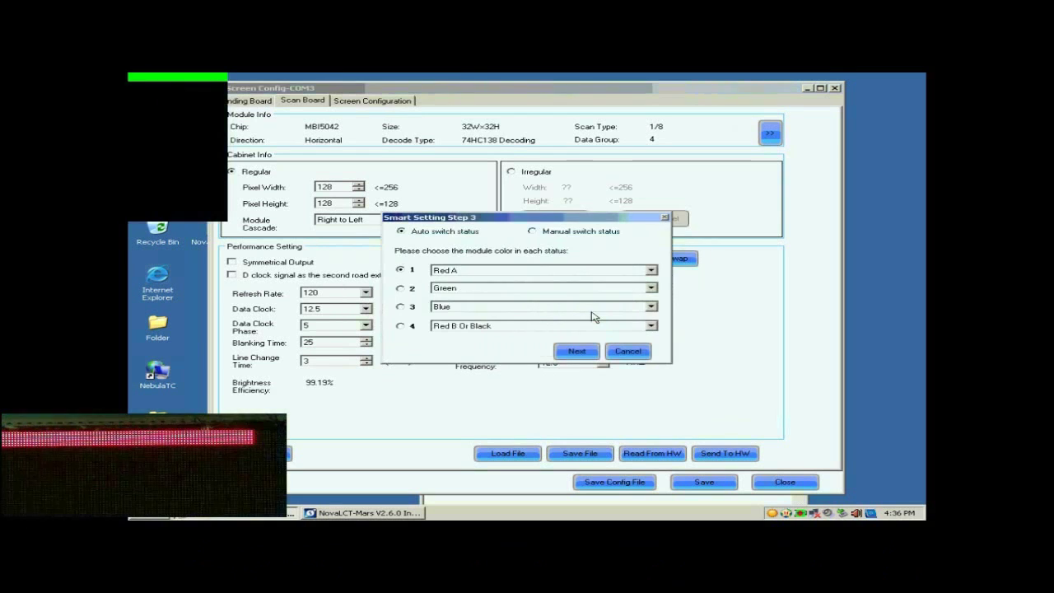
{"action": "left_click", "coordinate": [401, 289]}
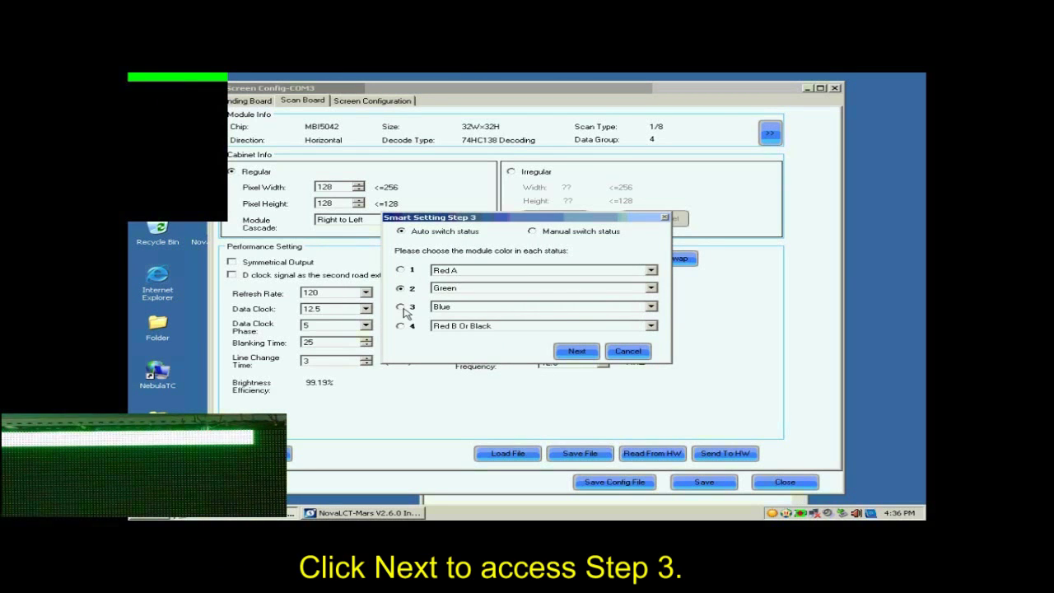
{"action": "left_click", "coordinate": [402, 307]}
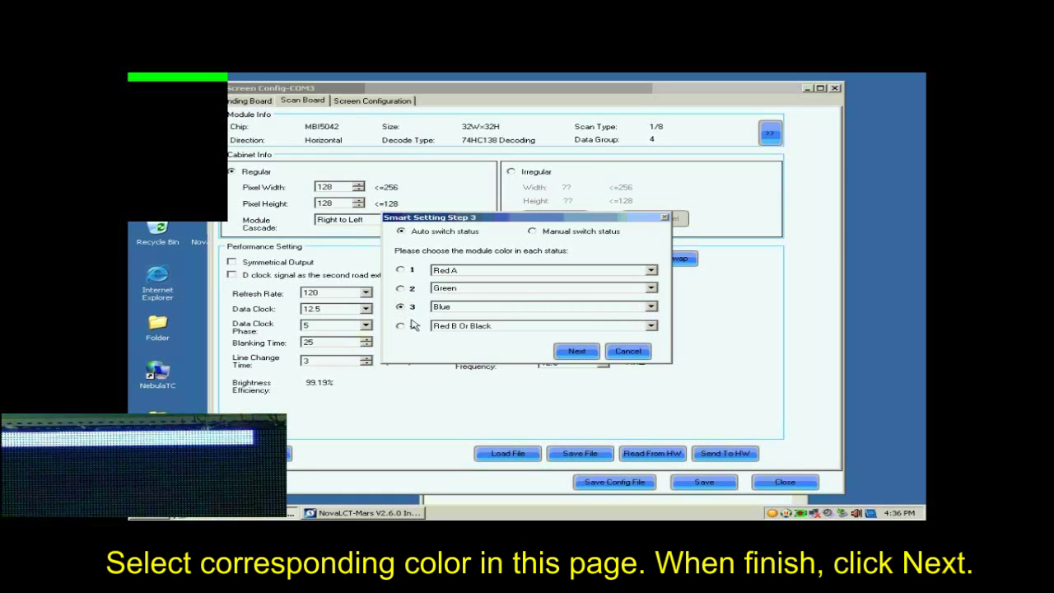
{"action": "left_click", "coordinate": [401, 327]}
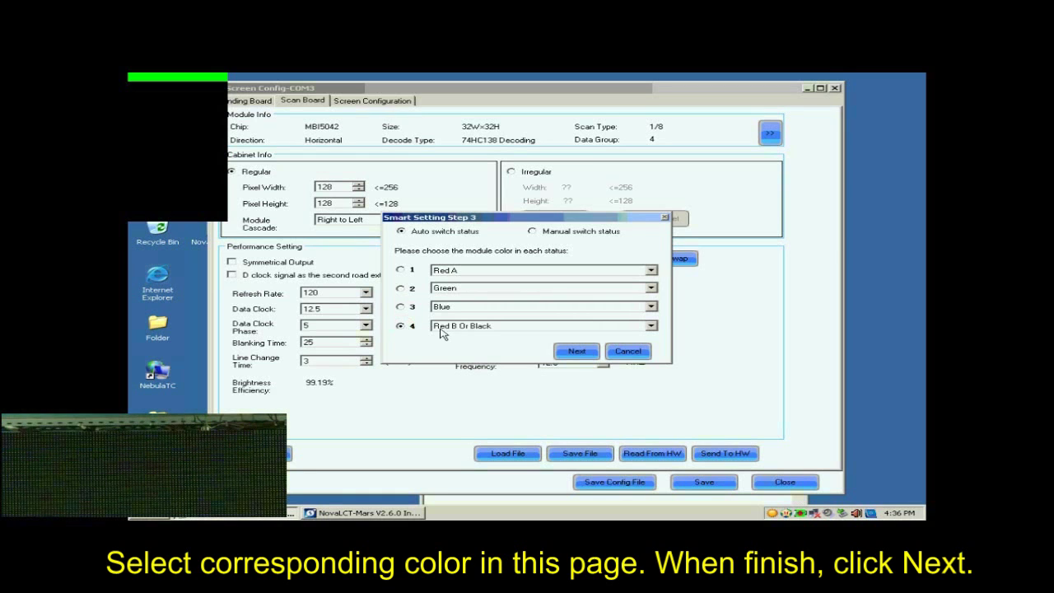
{"action": "left_click", "coordinate": [577, 352]}
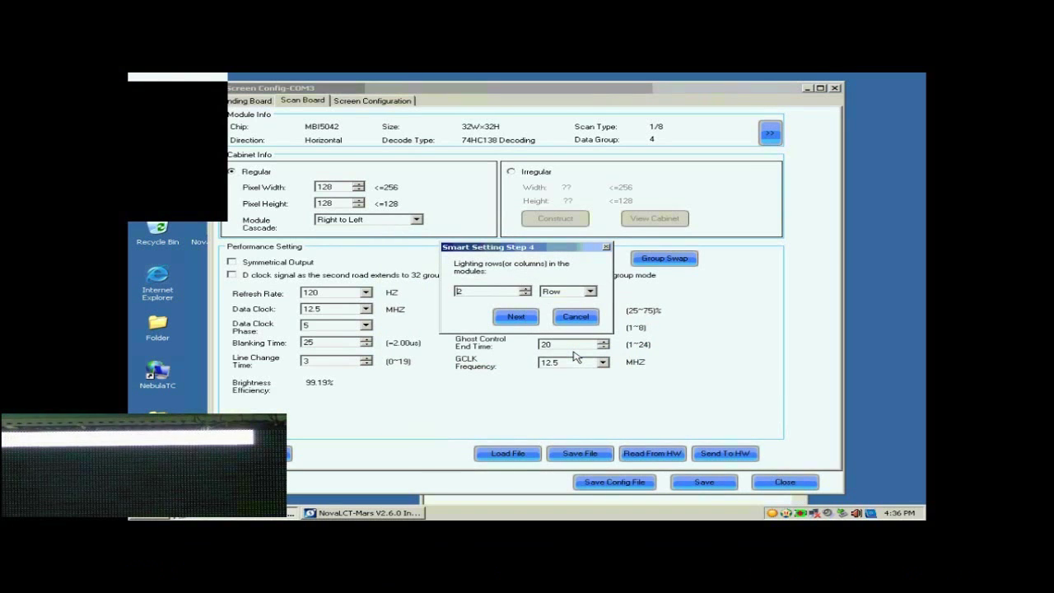
- Enter 8 lit rows in Step 4 and 1 lit row in Step 5
{"action": "double_click", "coordinate": [486, 293]}
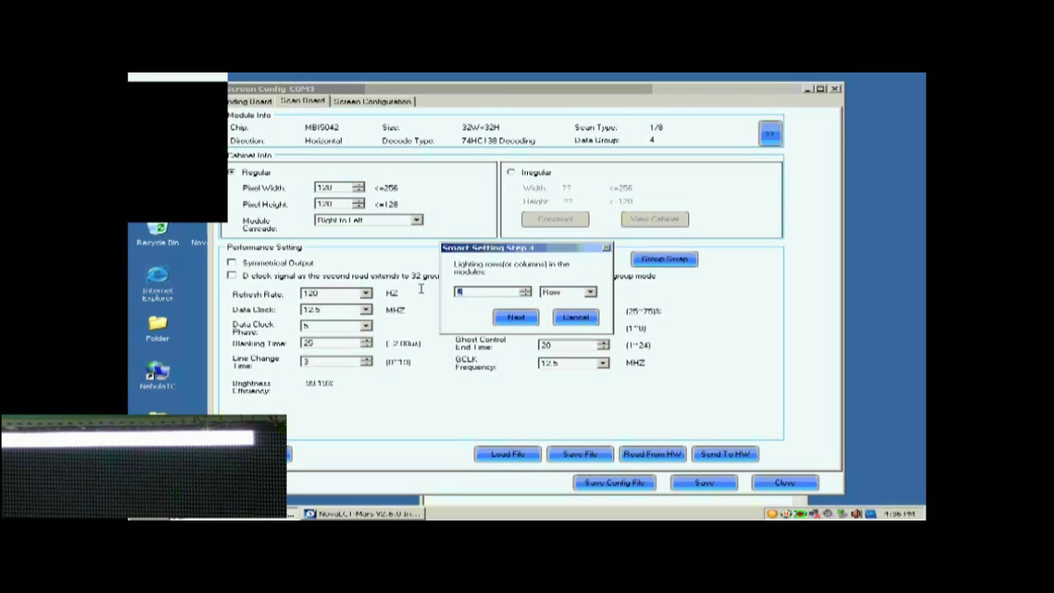
{"action": "type", "text": "8"}
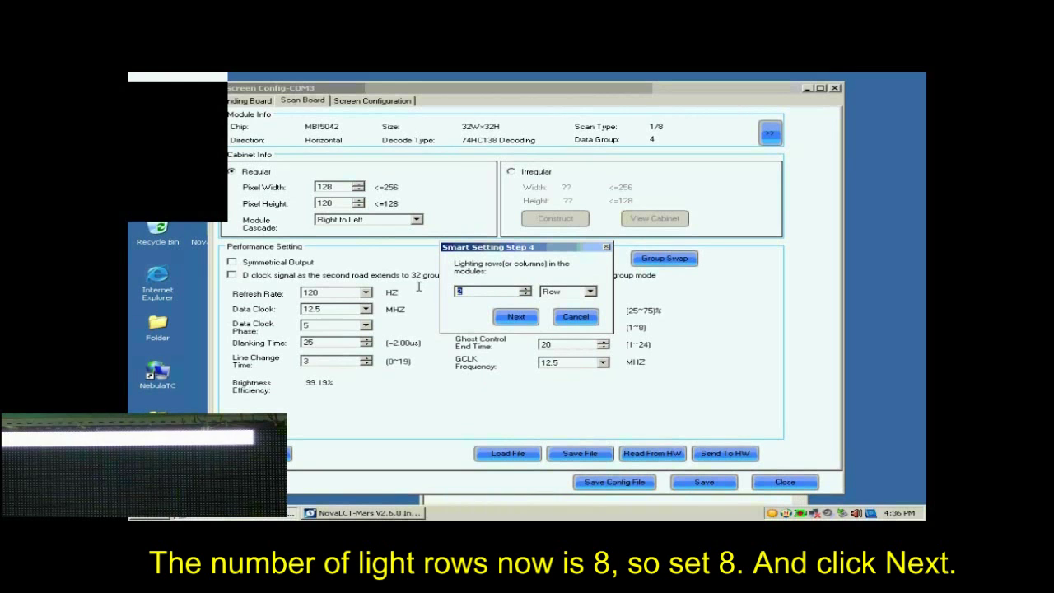
{"action": "left_click", "coordinate": [517, 317]}
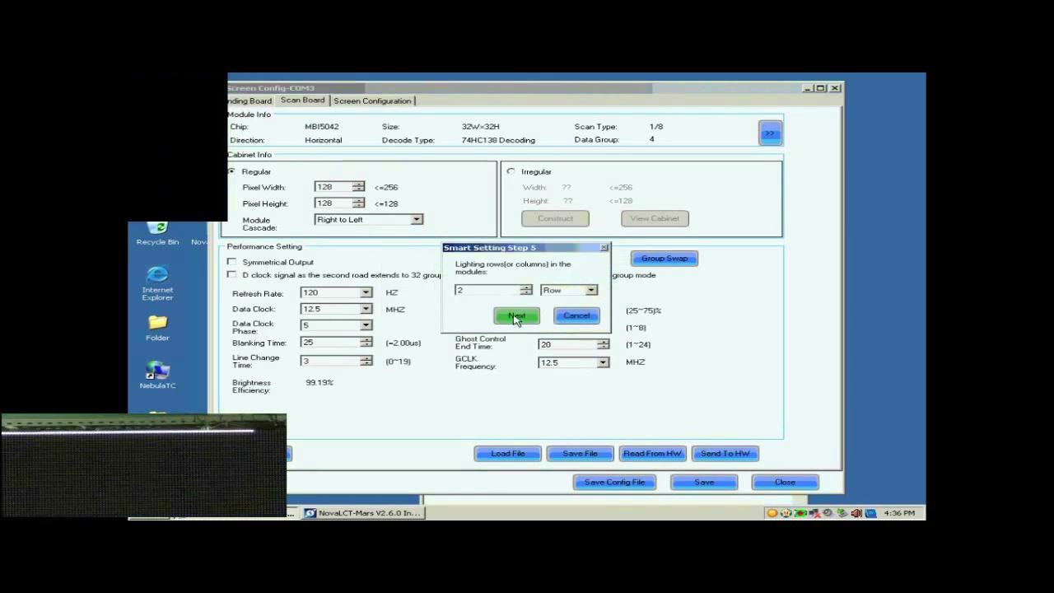
{"action": "double_click", "coordinate": [498, 290]}
{"action": "type", "text": "1"}
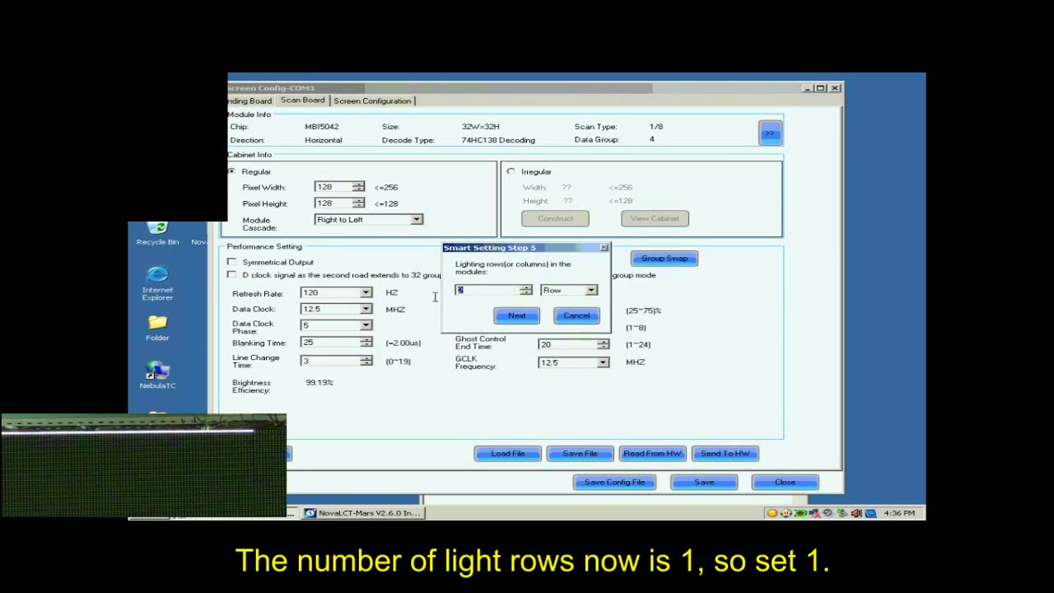
- Mark the blinking pixels along row 1 of the grid and fill the rest of it automatically
{"action": "left_click", "coordinate": [516, 318]}
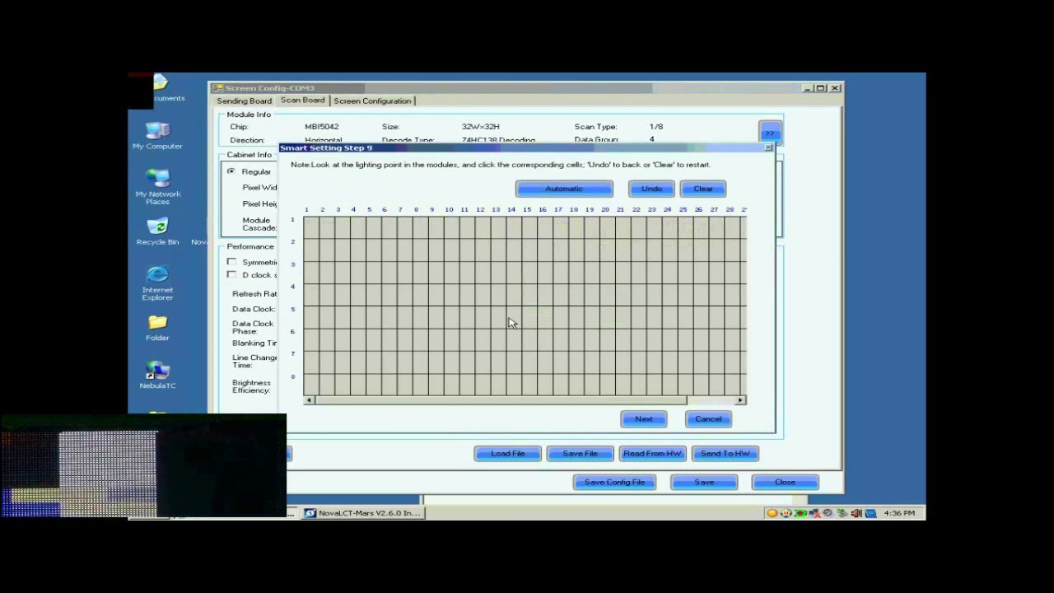
{"action": "left_click", "coordinate": [313, 231]}
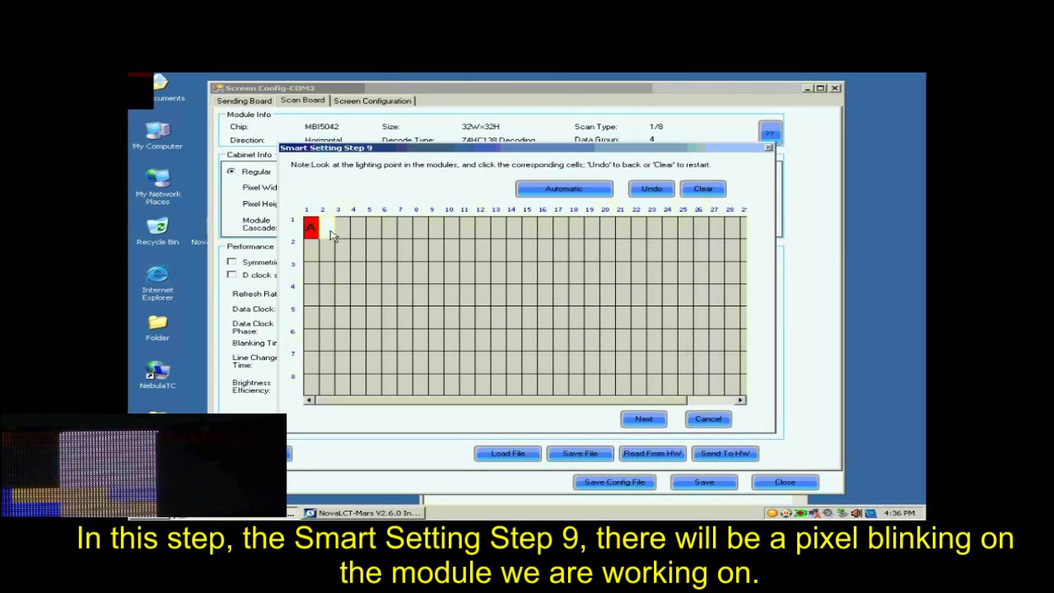
{"action": "left_click", "coordinate": [344, 236]}
{"action": "left_click", "coordinate": [359, 237]}
{"action": "left_click", "coordinate": [374, 231]}
{"action": "left_click", "coordinate": [389, 231]}
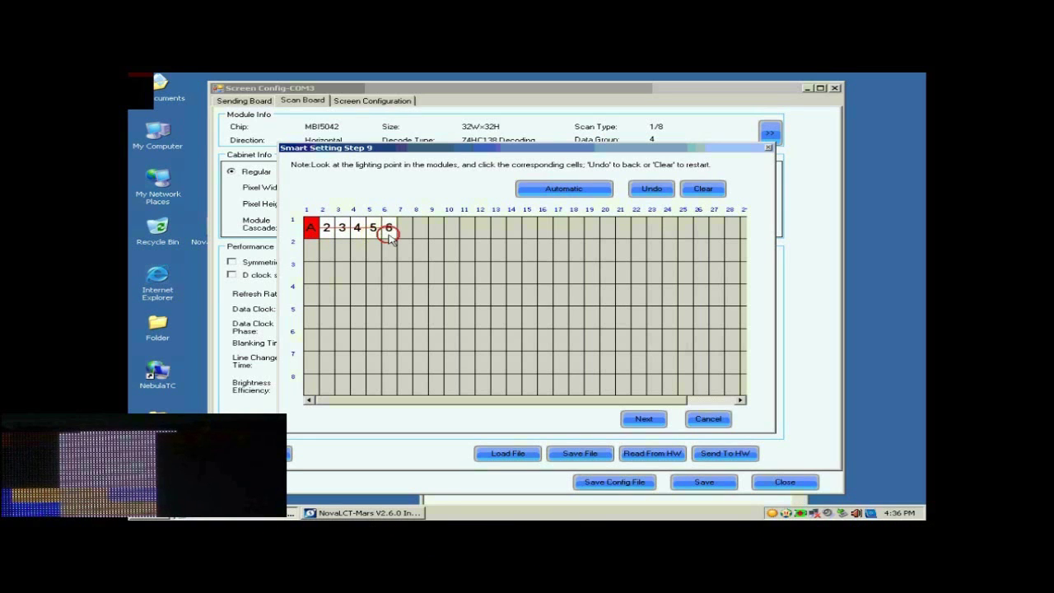
{"action": "left_click", "coordinate": [405, 231]}
{"action": "left_click", "coordinate": [420, 231]}
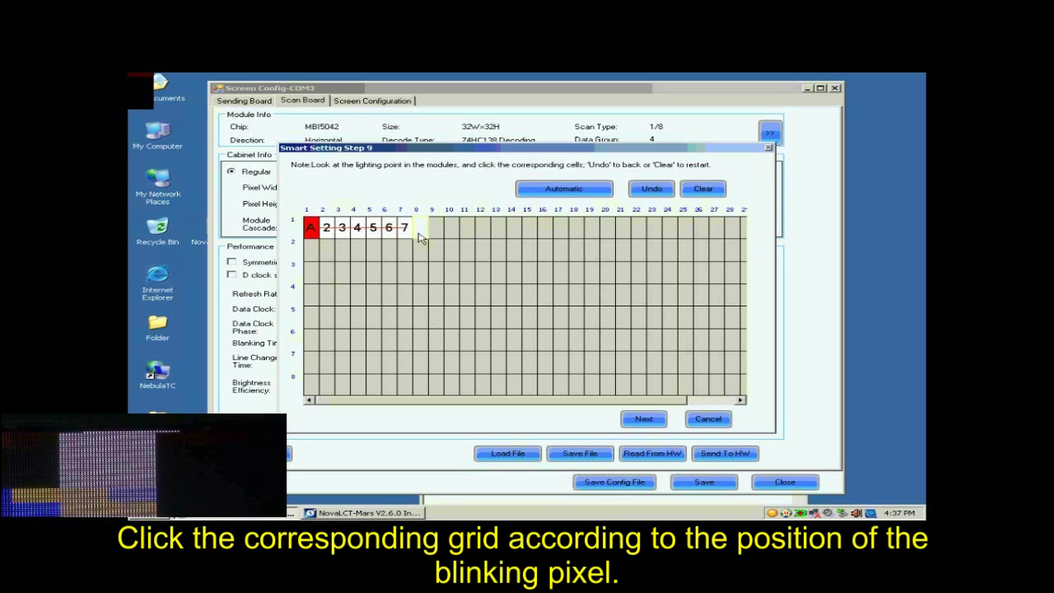
{"action": "left_click", "coordinate": [435, 231]}
{"action": "left_click", "coordinate": [451, 231]}
{"action": "left_click", "coordinate": [467, 230]}
{"action": "left_click", "coordinate": [482, 231]}
{"action": "left_click", "coordinate": [498, 230]}
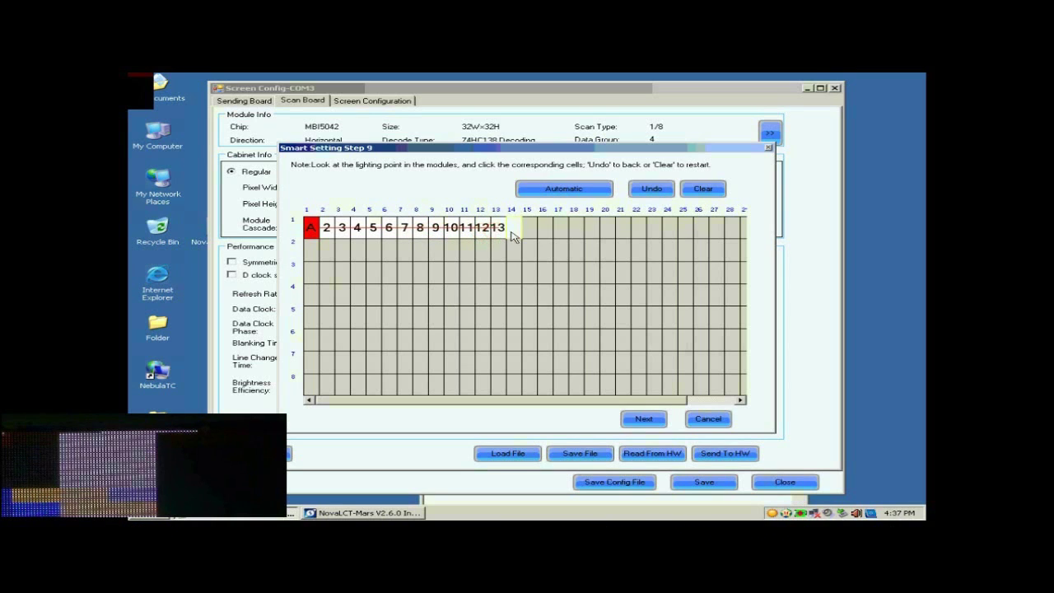
{"action": "left_click", "coordinate": [514, 230]}
{"action": "left_click", "coordinate": [530, 231]}
{"action": "left_click", "coordinate": [545, 230]}
{"action": "left_click", "coordinate": [561, 230]}
{"action": "left_click", "coordinate": [559, 191]}
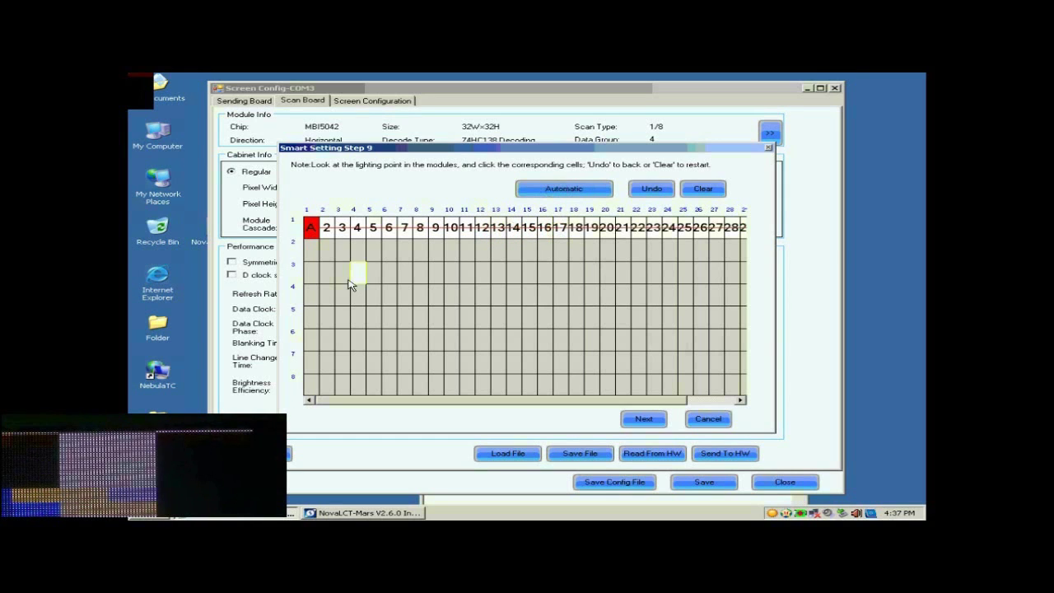
- Mark the blinking pixels down column 1 for rows 2 through 8, completing the line table
{"action": "left_click", "coordinate": [313, 250]}
{"action": "left_click", "coordinate": [311, 272]}
{"action": "left_click", "coordinate": [311, 294]}
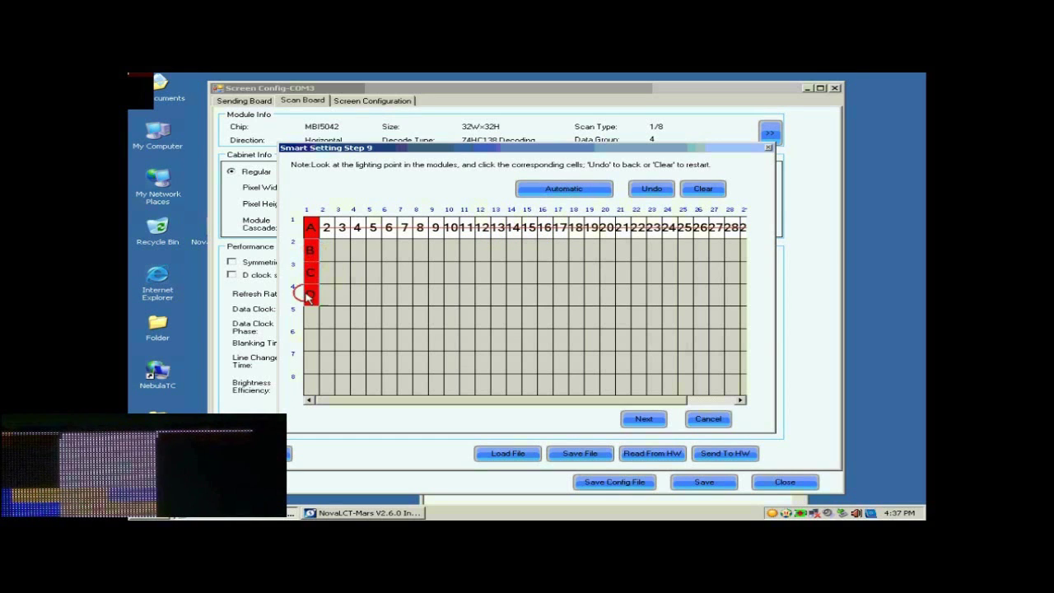
{"action": "left_click", "coordinate": [310, 317]}
{"action": "left_click", "coordinate": [310, 339]}
{"action": "left_click", "coordinate": [309, 362]}
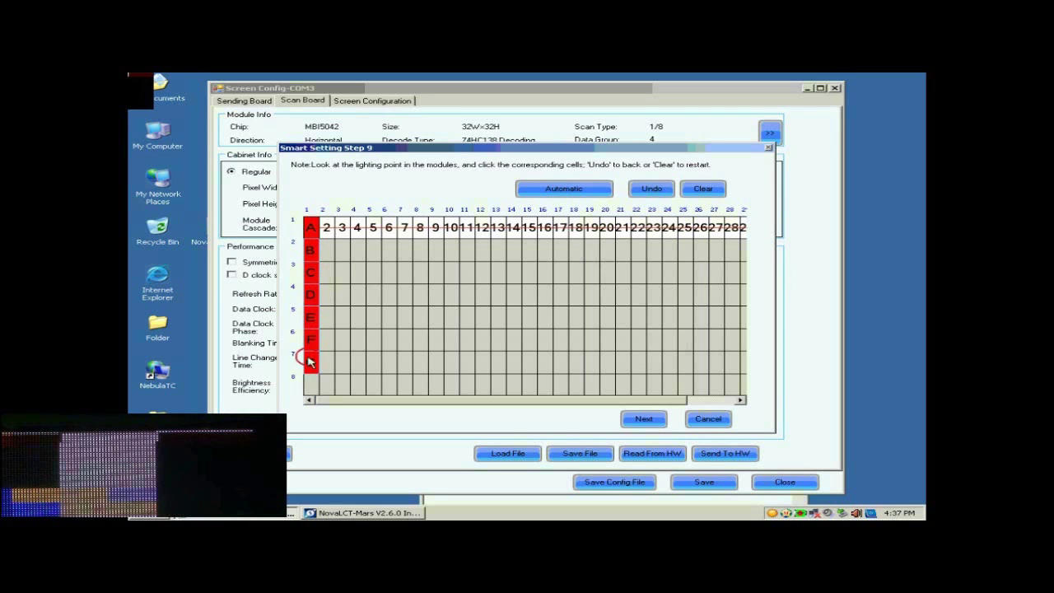
{"action": "left_click", "coordinate": [308, 382]}
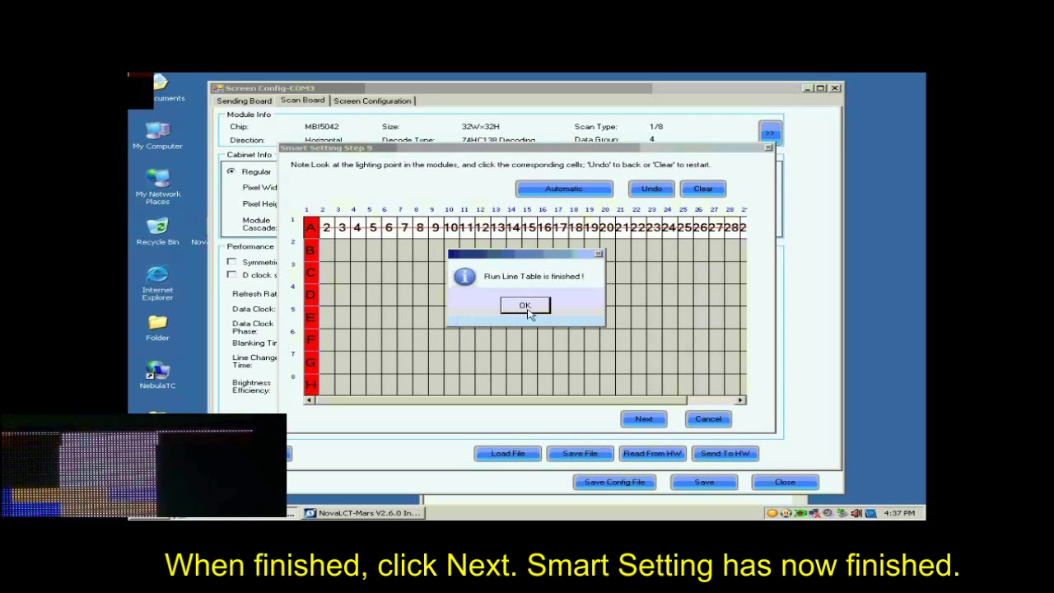
{"action": "left_click", "coordinate": [526, 305]}
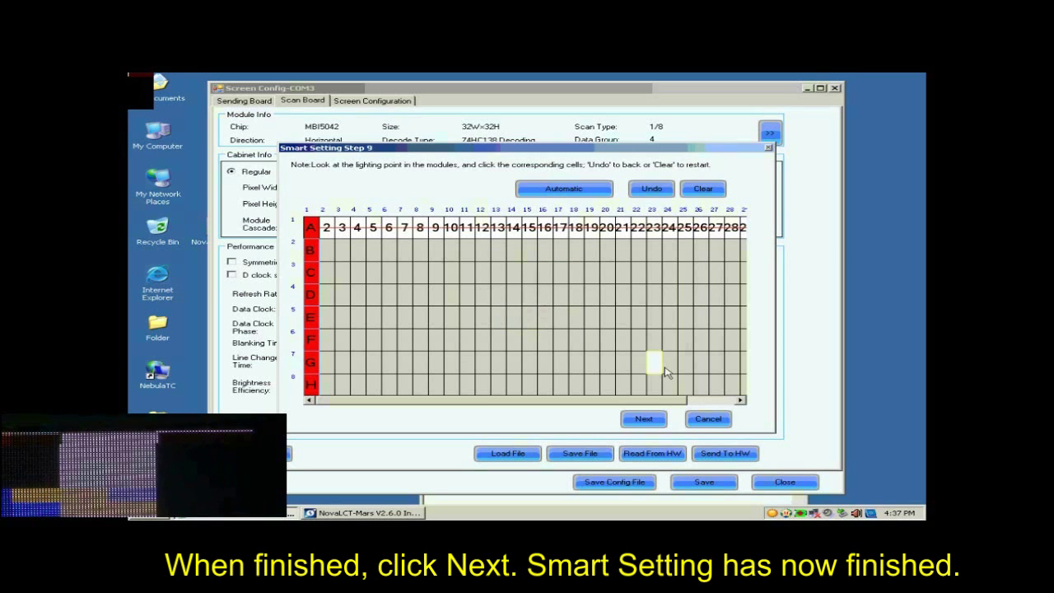
- Apply the pixel mapping and finish smart setting without saving the module
{"action": "left_click", "coordinate": [644, 420]}
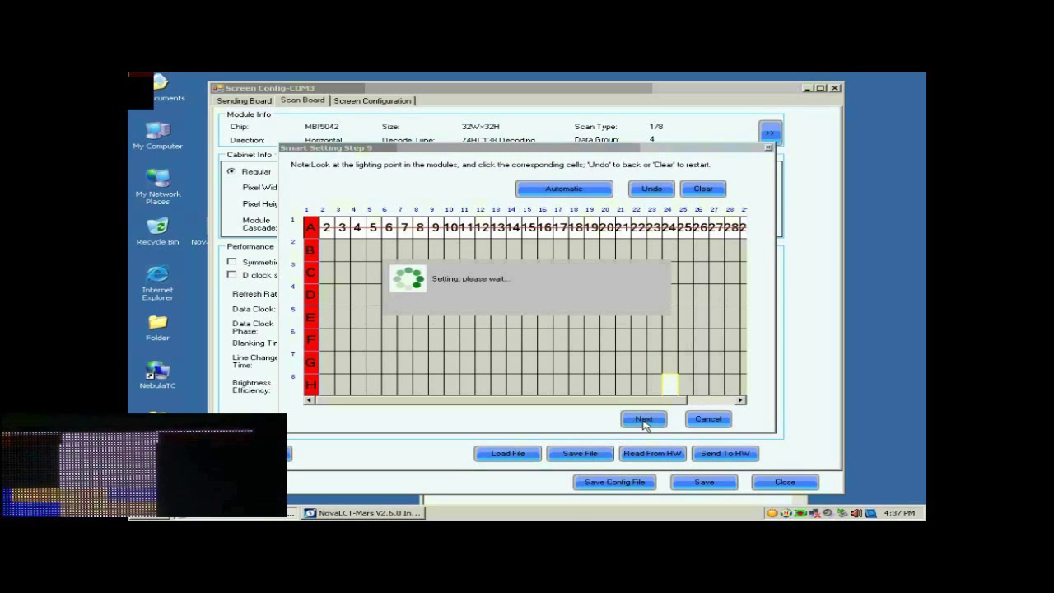
{"action": "left_click", "coordinate": [536, 310]}
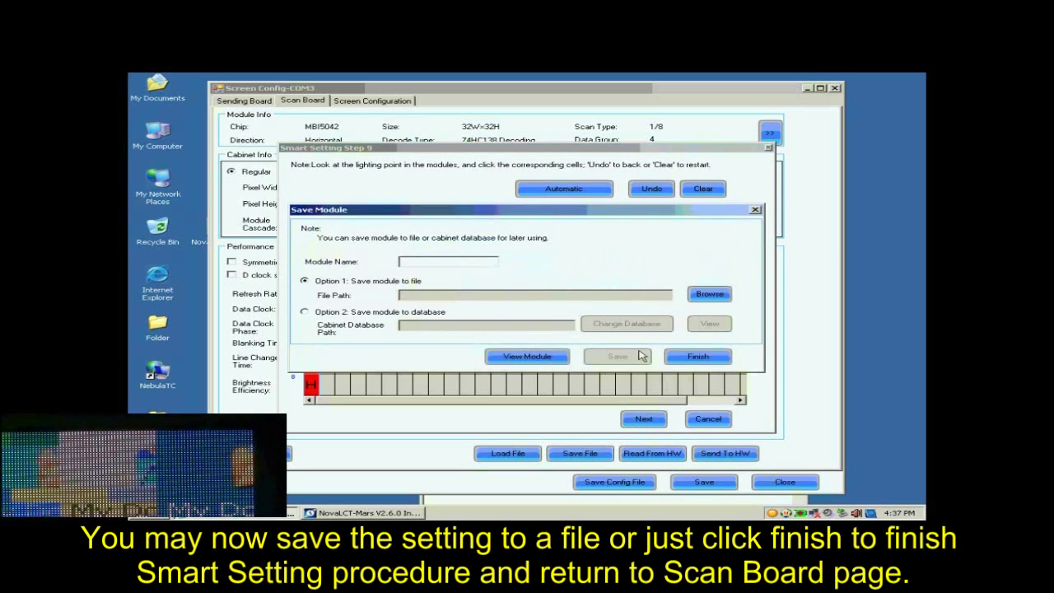
{"action": "left_click", "coordinate": [700, 361]}
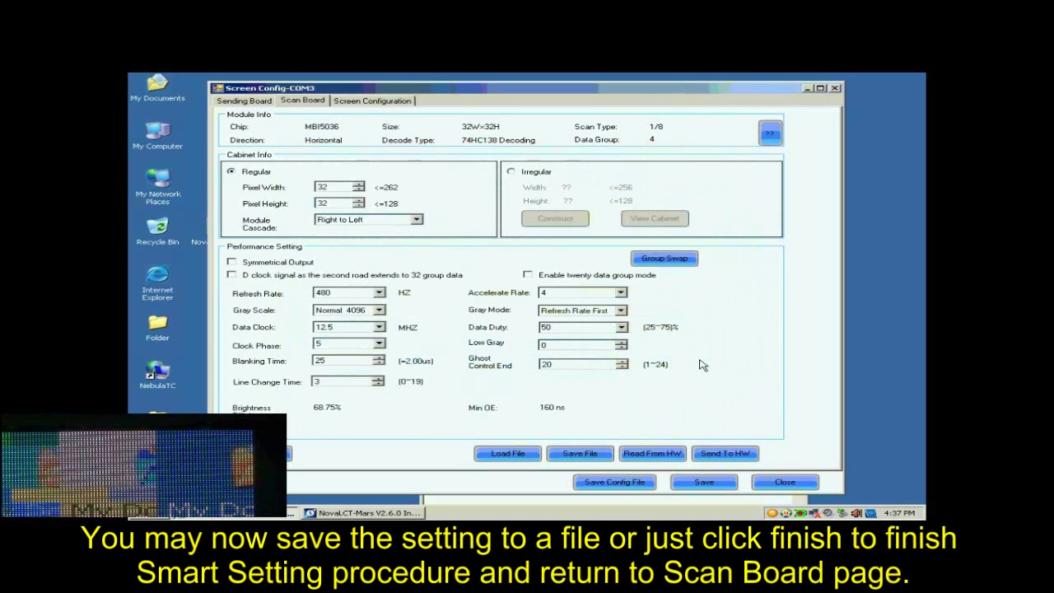
- Set the receiver card size to 128 × 128 pixels
{"action": "left_click", "coordinate": [338, 188]}
{"action": "left_click_drag", "start_coordinate": [338, 189], "coordinate": [301, 188]}
{"action": "type", "text": "128"}
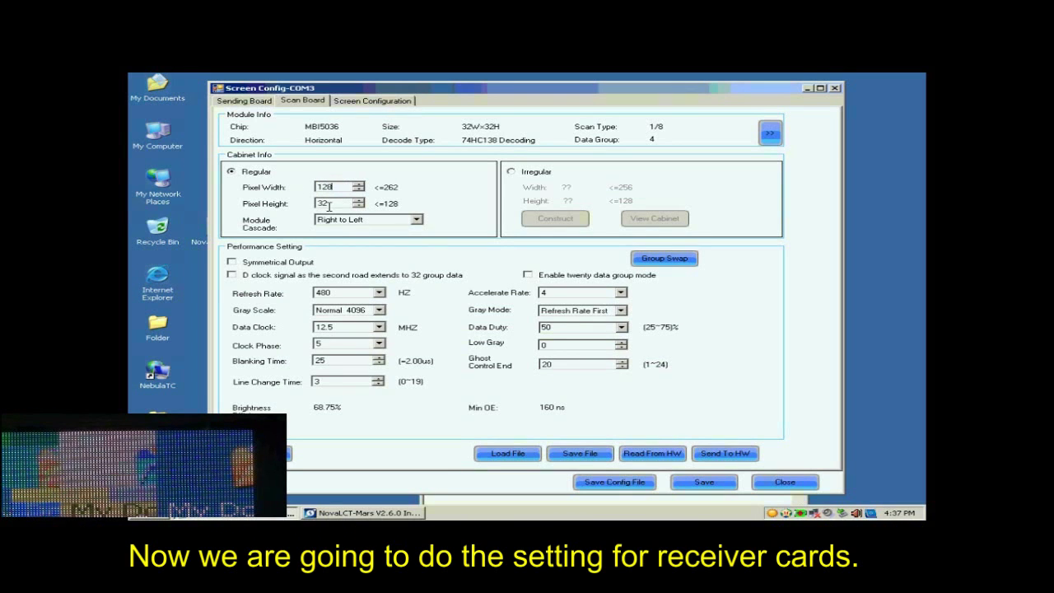
{"action": "left_click_drag", "start_coordinate": [336, 203], "coordinate": [302, 206]}
{"action": "type", "text": "128"}
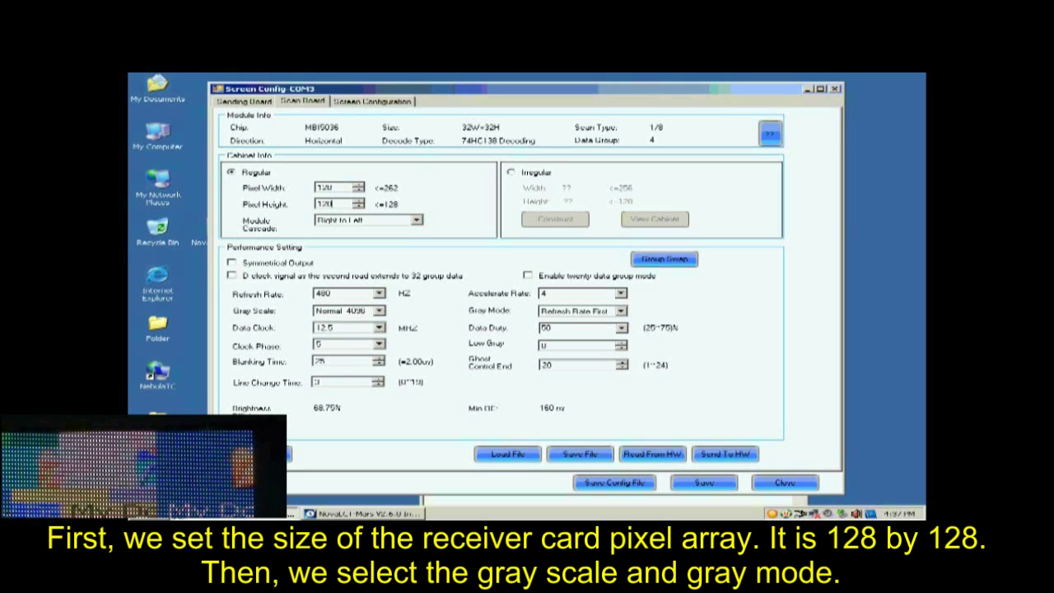
- Choose Normal 16384 gray scale, Refresh Rate First, accelerate rate 16, 2880 Hz refresh, 17.9 MHz data clock
{"action": "left_click", "coordinate": [380, 310]}
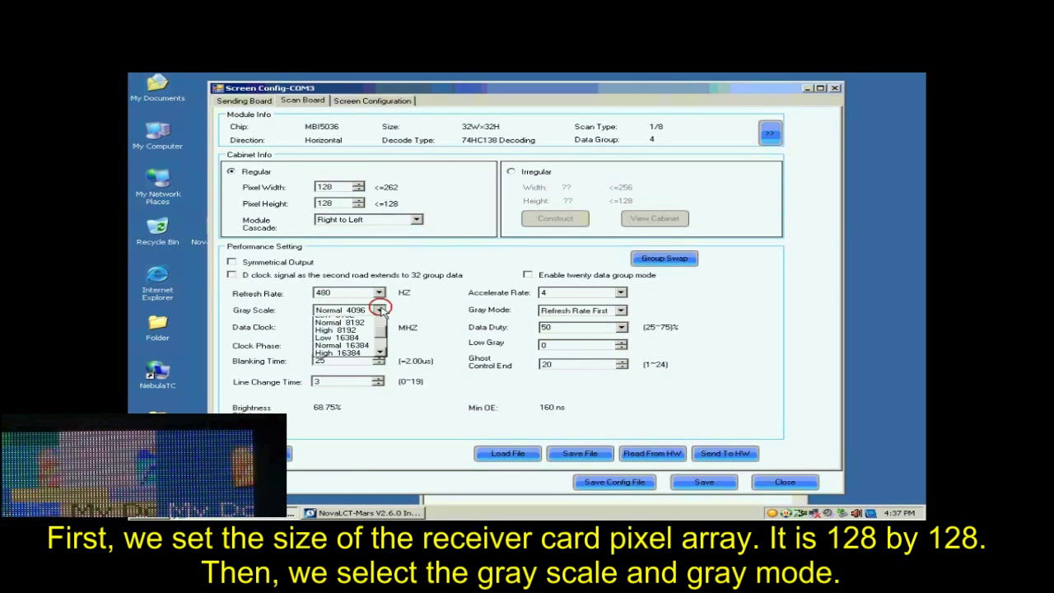
{"action": "left_click", "coordinate": [354, 353]}
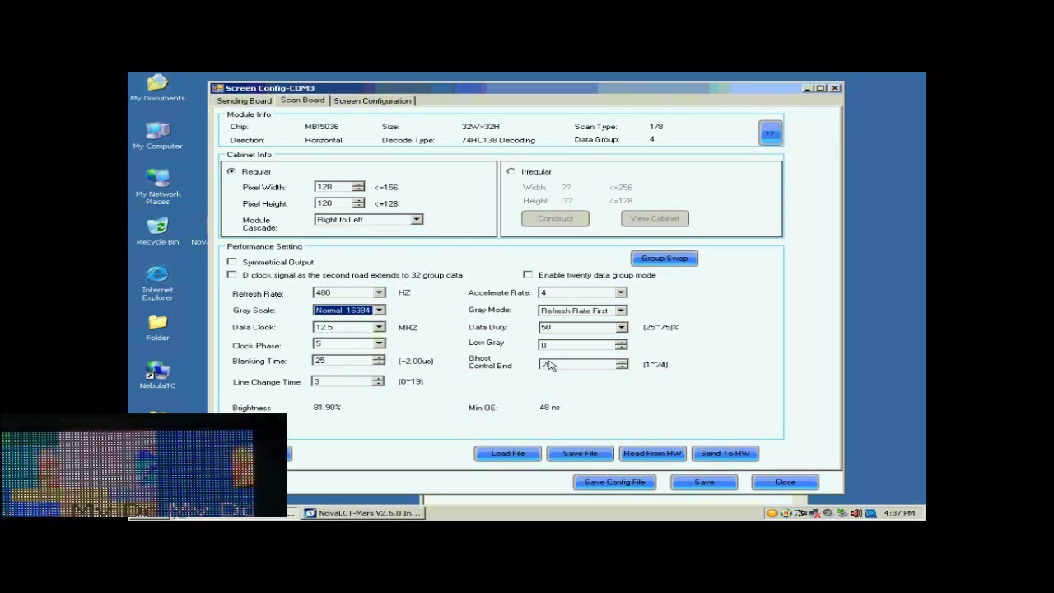
{"action": "left_click", "coordinate": [620, 311]}
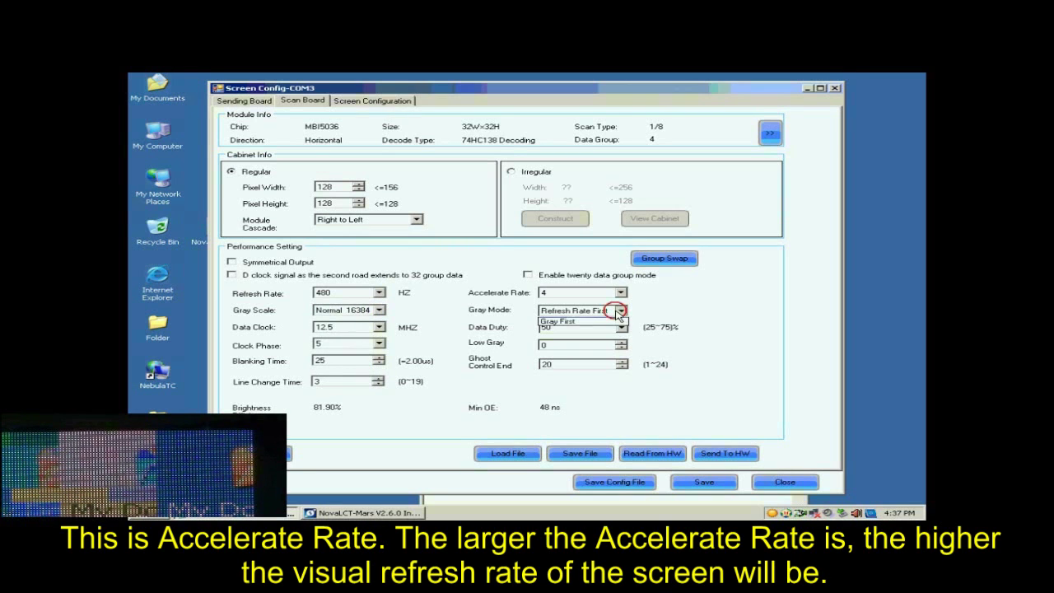
{"action": "left_click", "coordinate": [600, 323]}
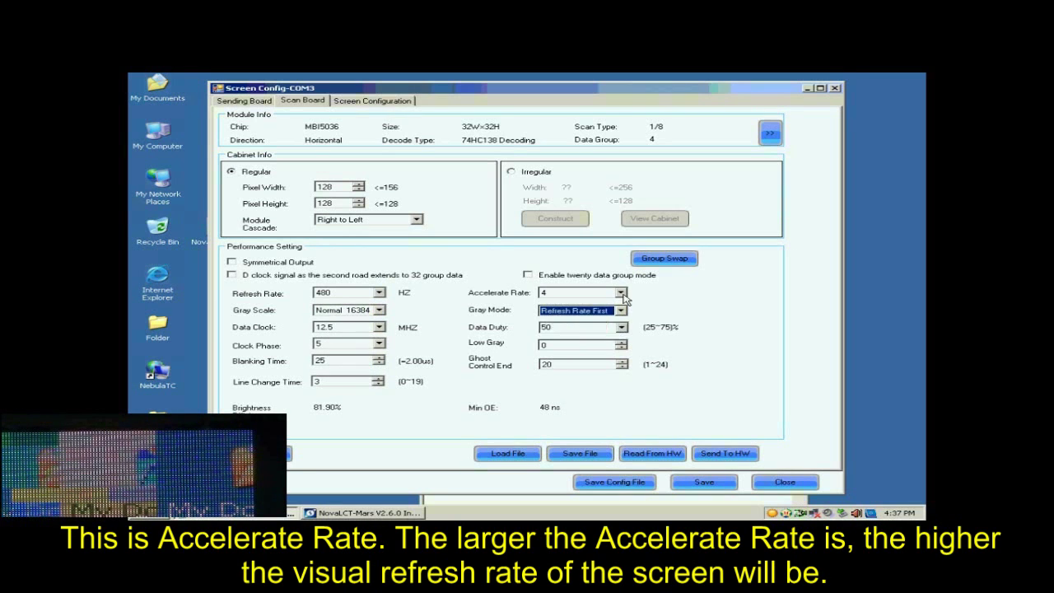
{"action": "left_click", "coordinate": [621, 295]}
{"action": "left_click", "coordinate": [616, 331]}
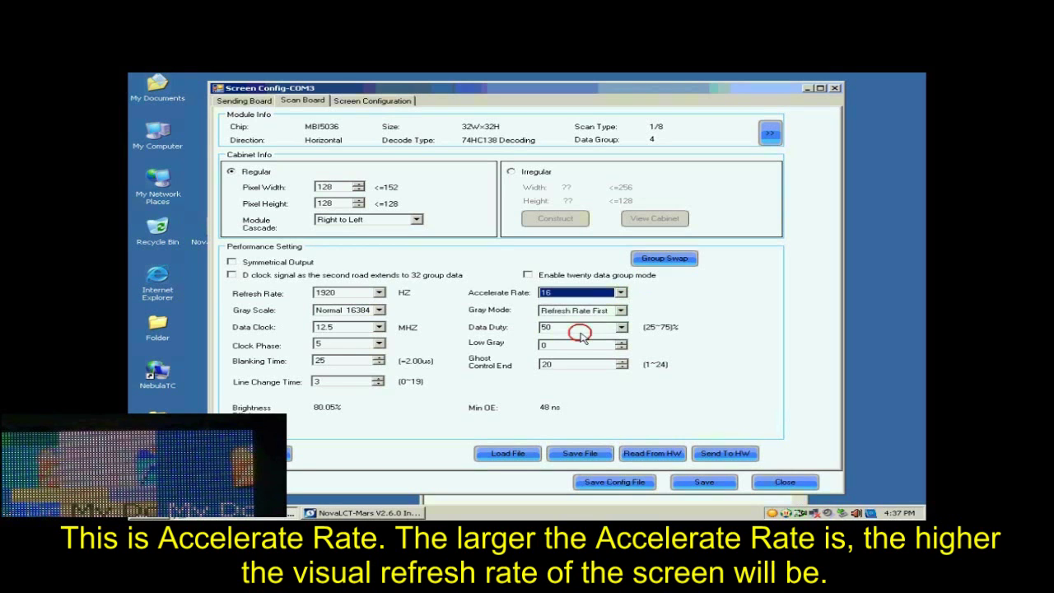
{"action": "left_click", "coordinate": [375, 294]}
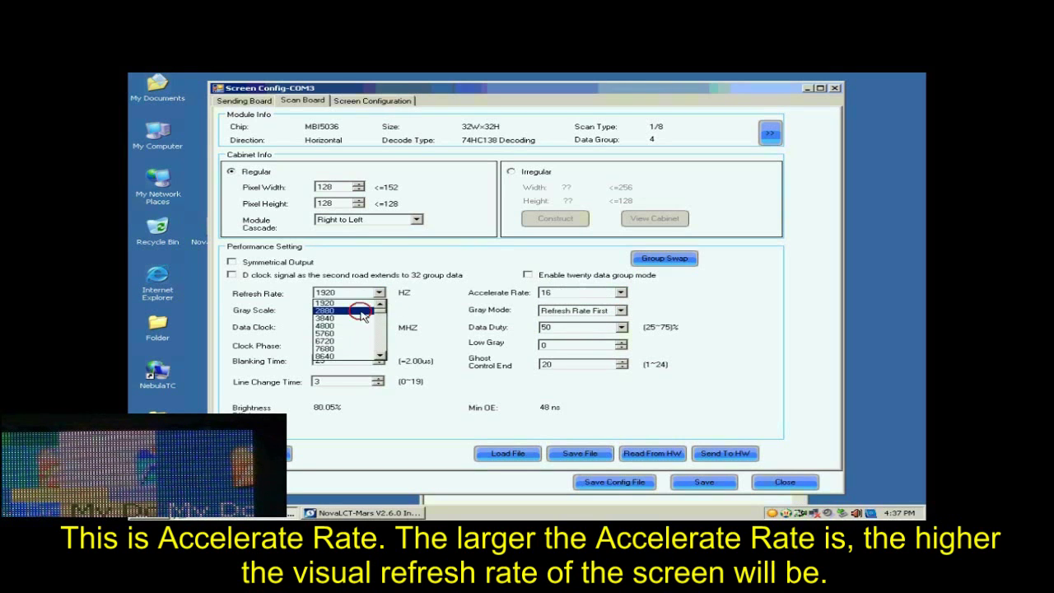
{"action": "left_click", "coordinate": [362, 314]}
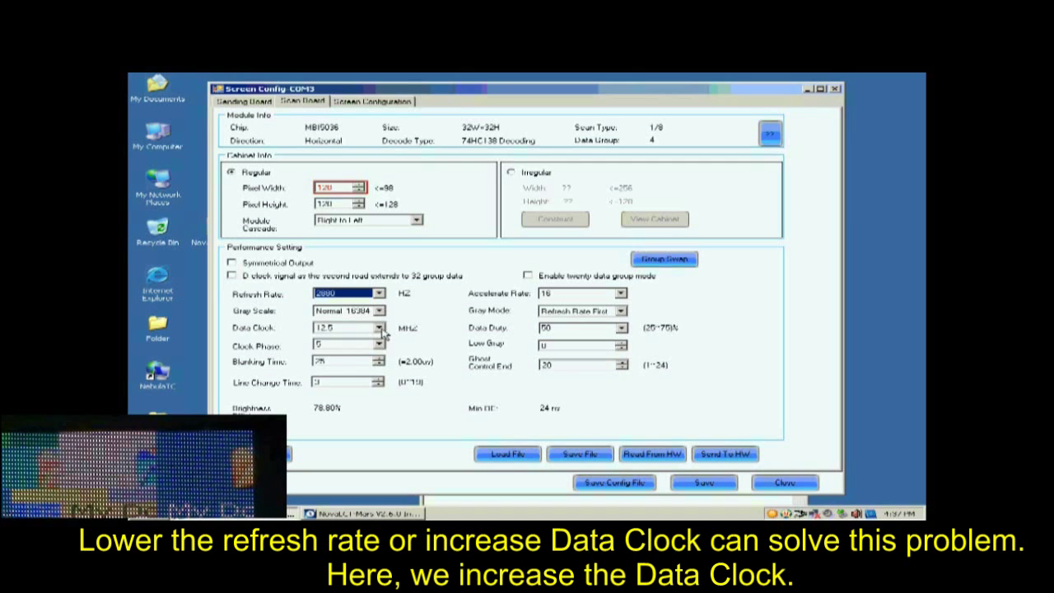
{"action": "left_click", "coordinate": [379, 328]}
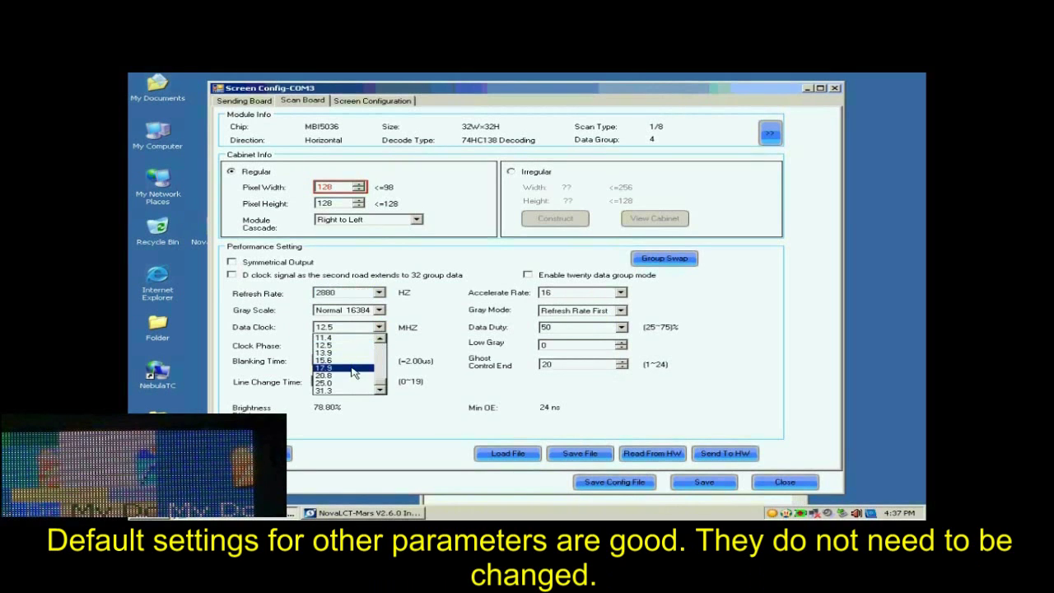
{"action": "left_click", "coordinate": [352, 369]}
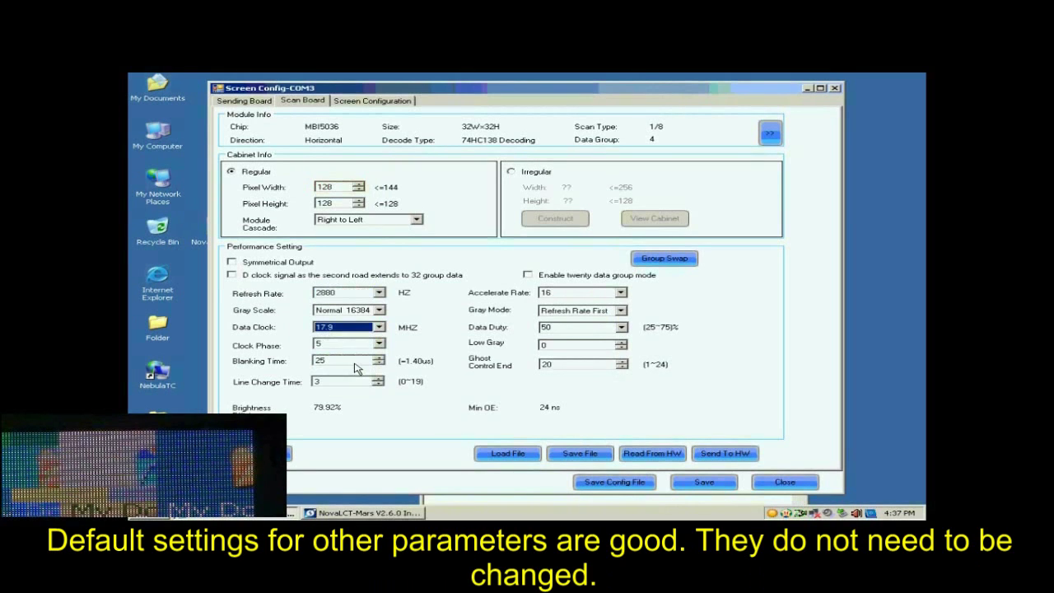
- Set Clock Phase to 1, send the parameters to all scan boards, and save them to flash
{"action": "left_click", "coordinate": [719, 454]}
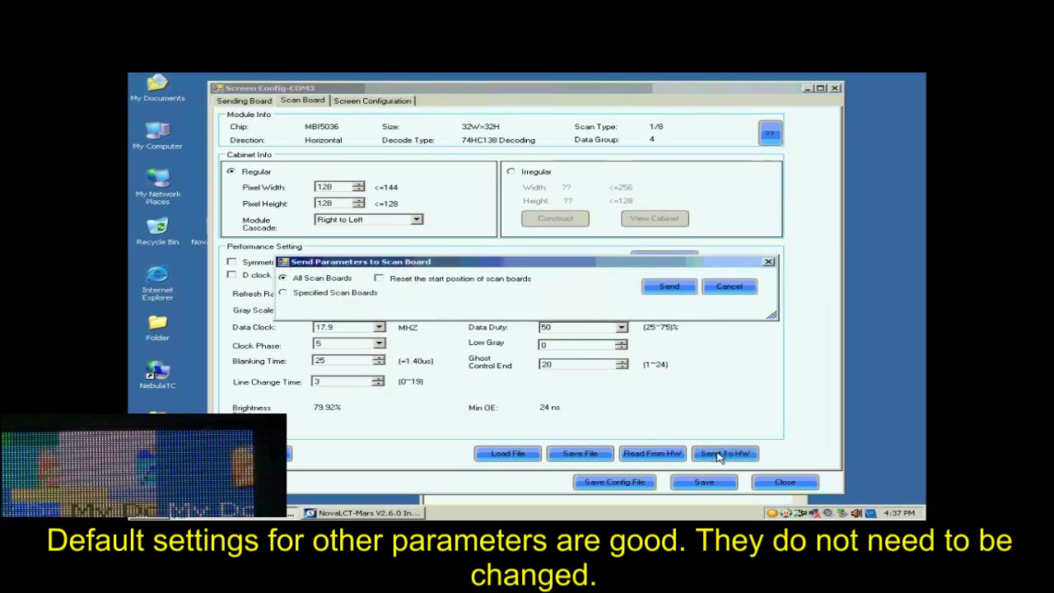
{"action": "left_click", "coordinate": [669, 288]}
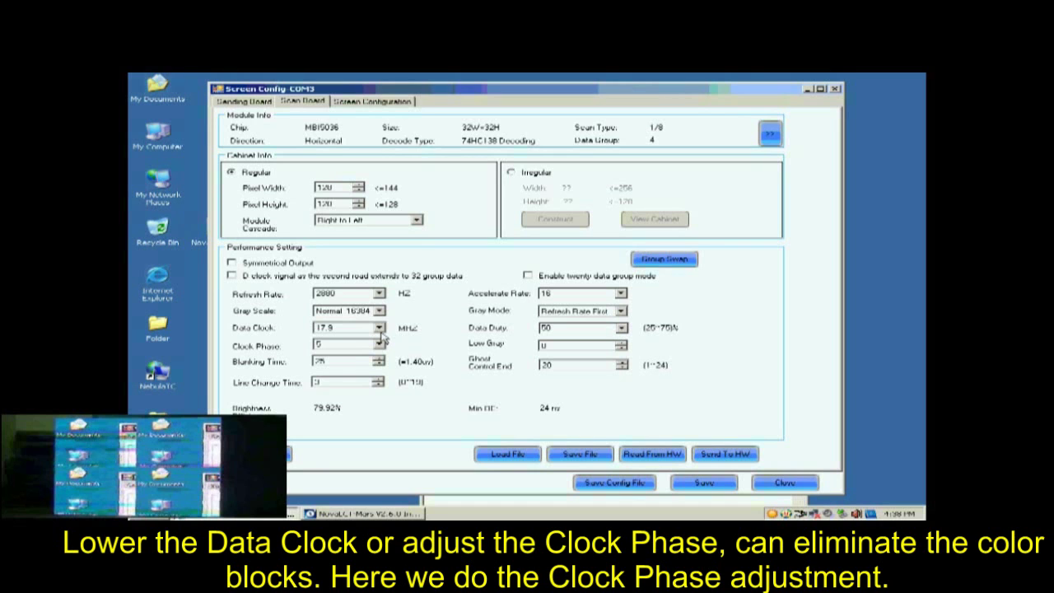
{"action": "left_click", "coordinate": [378, 345]}
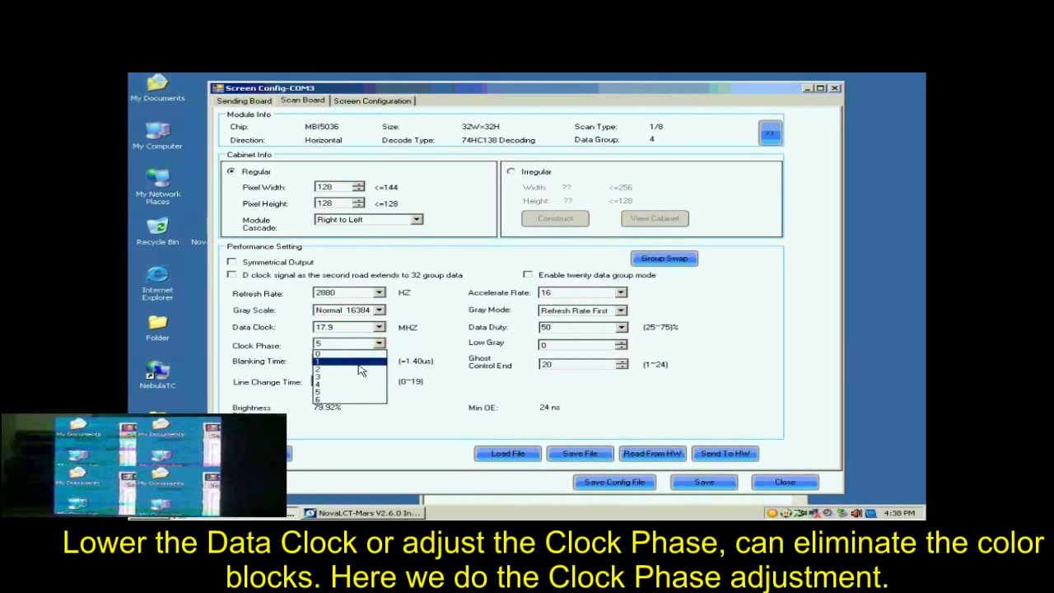
{"action": "left_click", "coordinate": [360, 363]}
{"action": "left_click", "coordinate": [723, 453]}
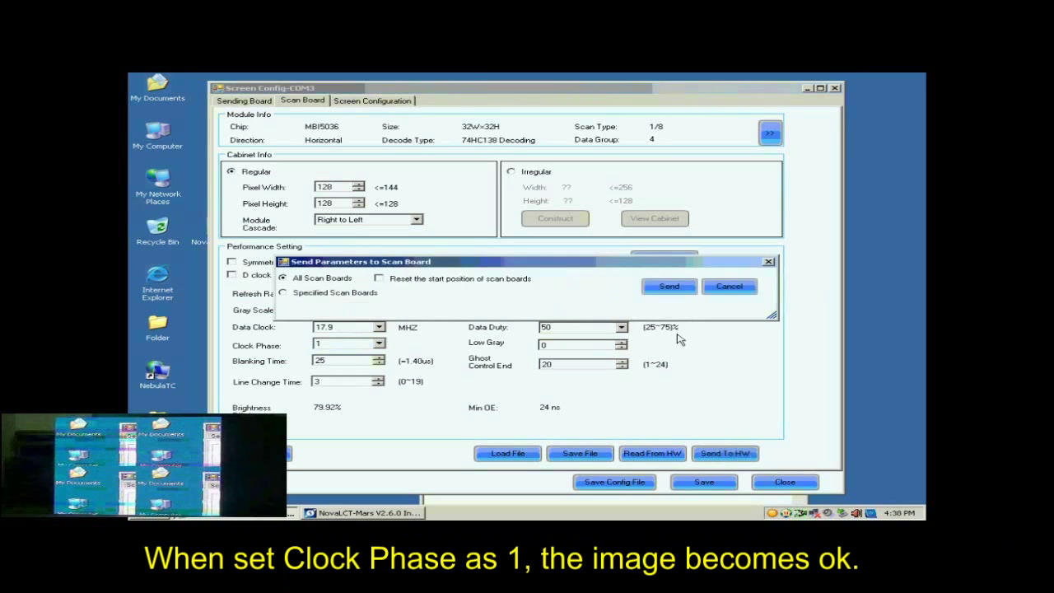
{"action": "left_click", "coordinate": [668, 287]}
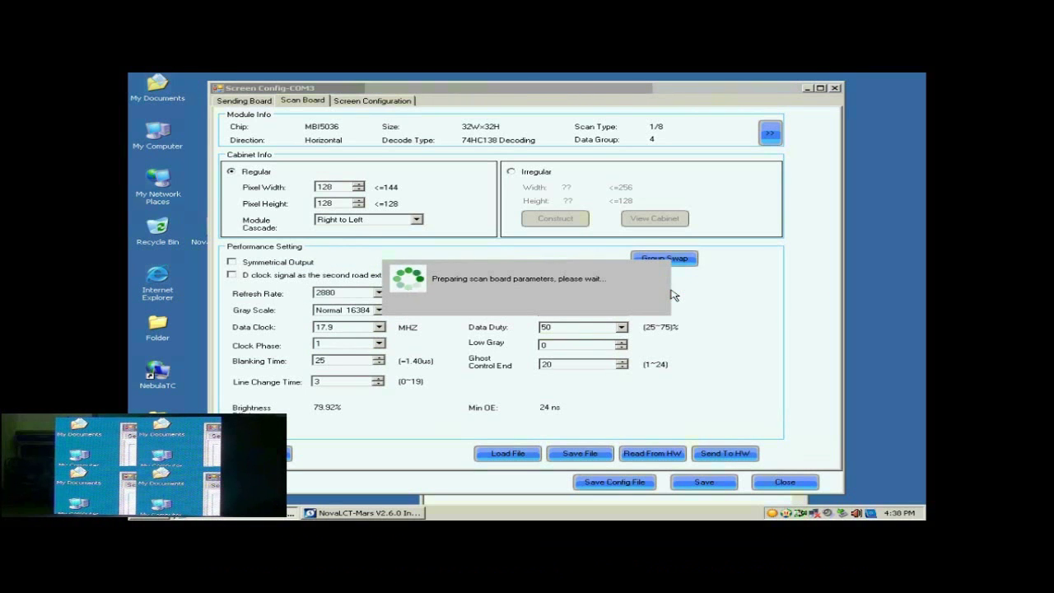
{"action": "left_click", "coordinate": [542, 306]}
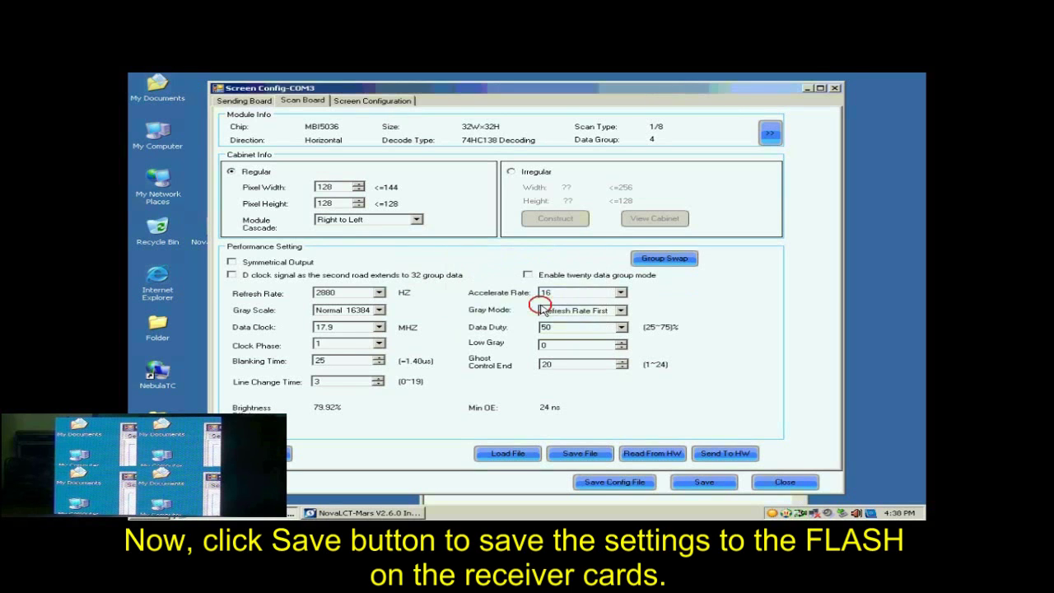
{"action": "left_click", "coordinate": [695, 483]}
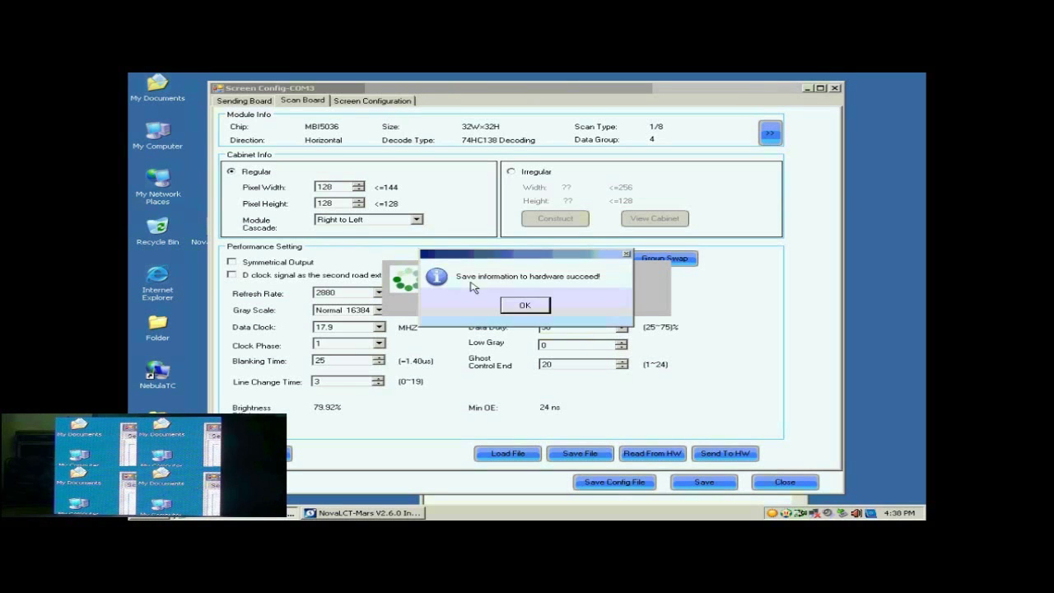
- Start a new Standard Screen layout on sending-board port 1
{"action": "left_click", "coordinate": [532, 304]}
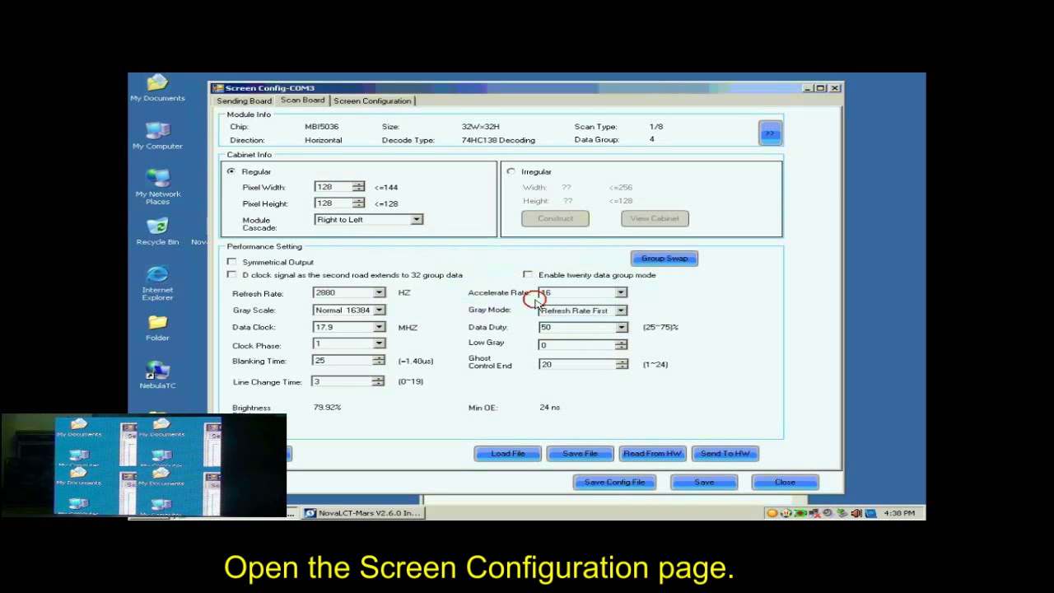
{"action": "left_click", "coordinate": [358, 103]}
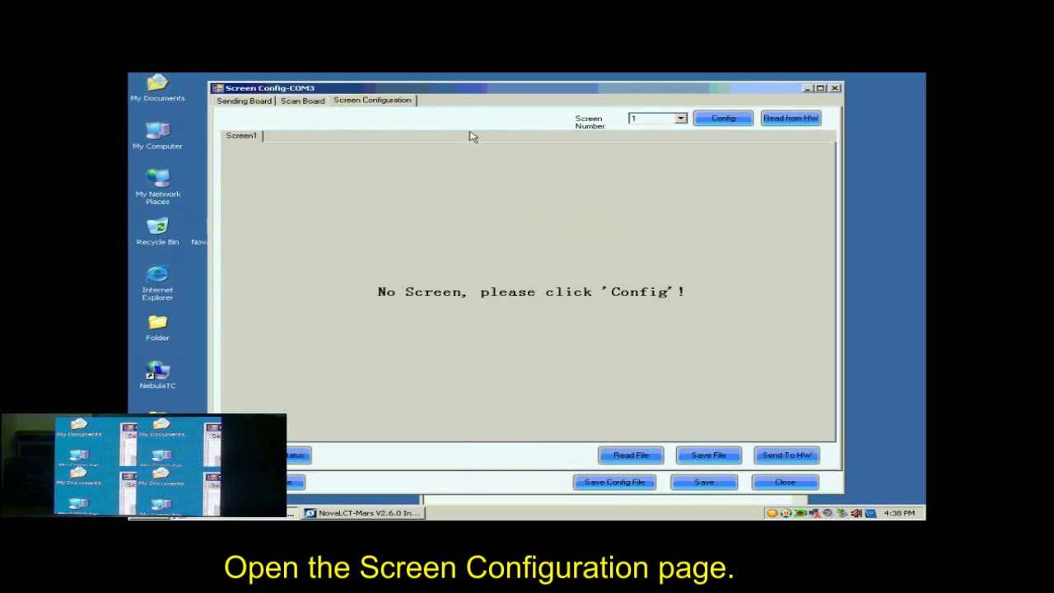
{"action": "left_click", "coordinate": [724, 119]}
{"action": "left_click", "coordinate": [724, 119]}
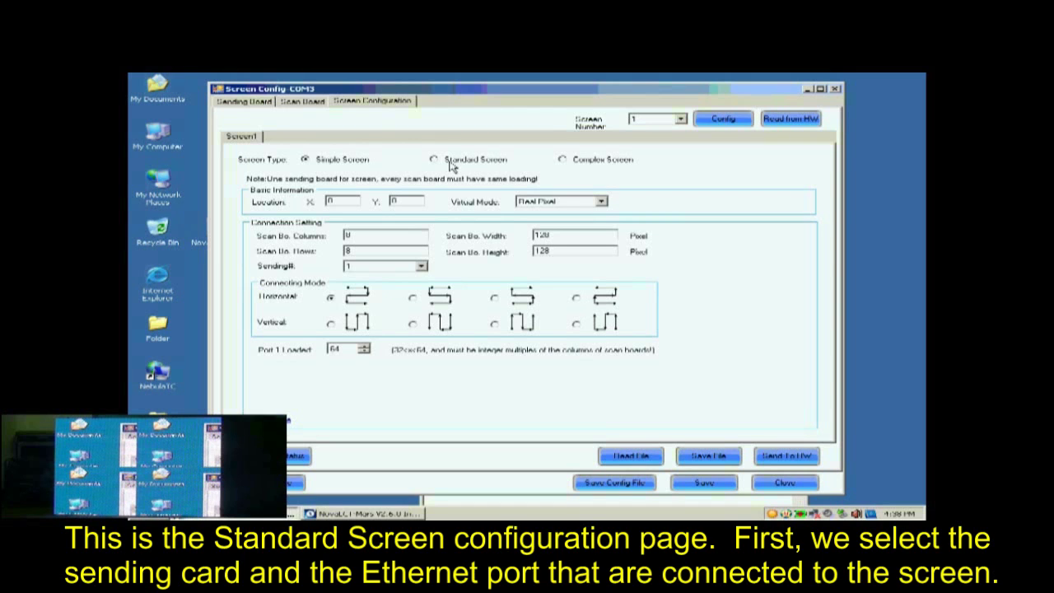
{"action": "left_click", "coordinate": [452, 164]}
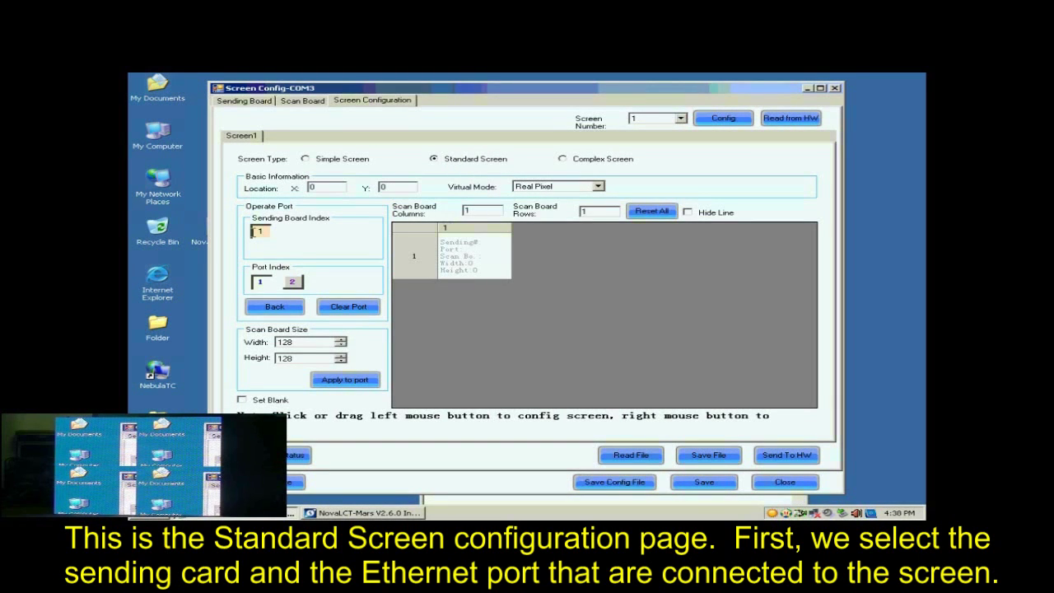
{"action": "left_click", "coordinate": [262, 282]}
- Rebuild the grid as 2 columns by 2 rows of 128 × 128 receiver cards
{"action": "left_click", "coordinate": [479, 210]}
{"action": "left_click_drag", "start_coordinate": [479, 210], "coordinate": [468, 208]}
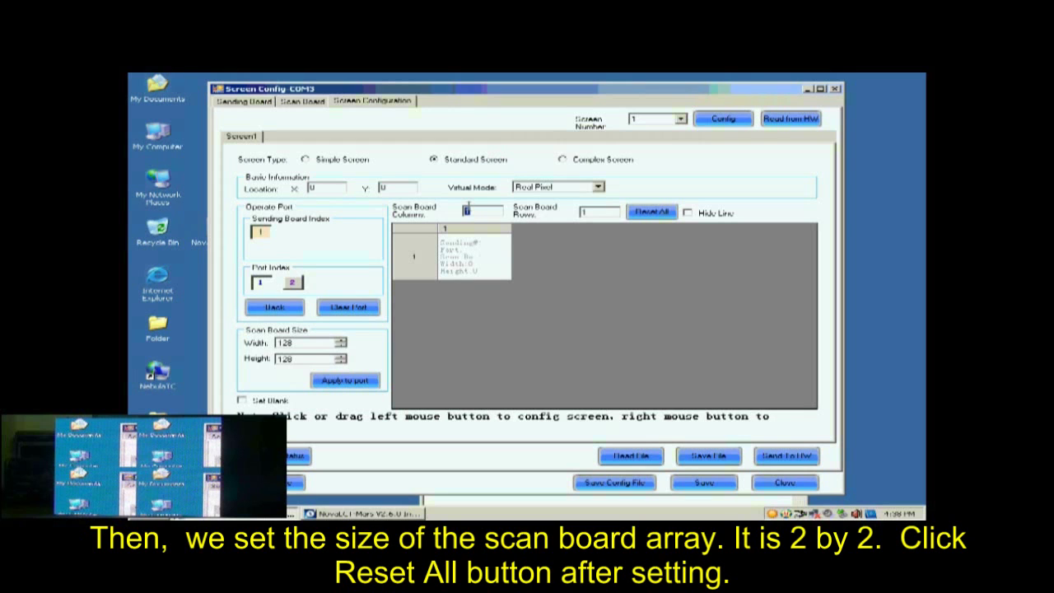
{"action": "type", "text": "2"}
{"action": "left_click_drag", "start_coordinate": [609, 212], "coordinate": [586, 213]}
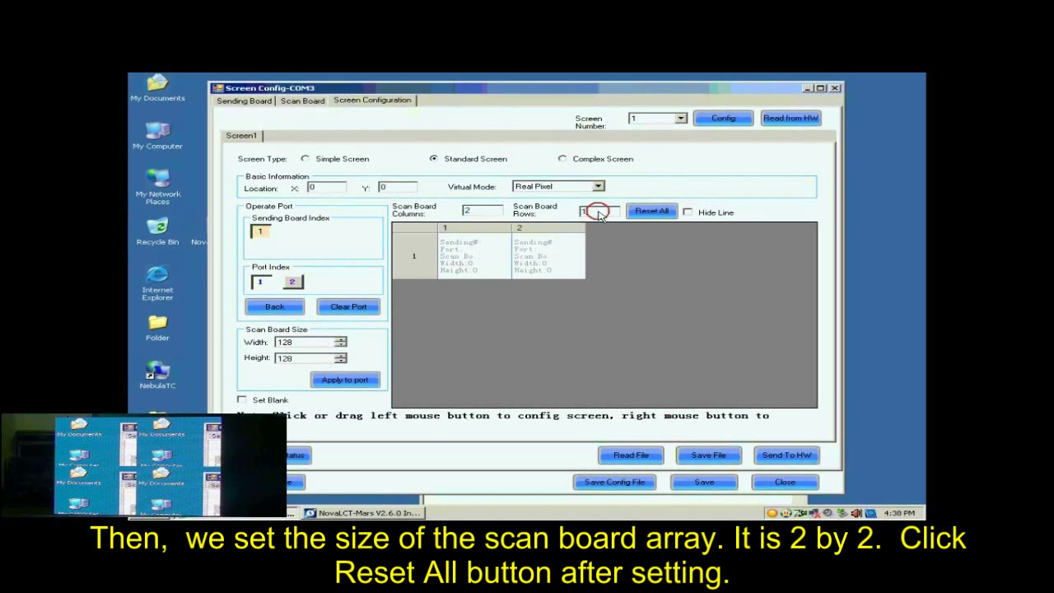
{"action": "type", "text": "2"}
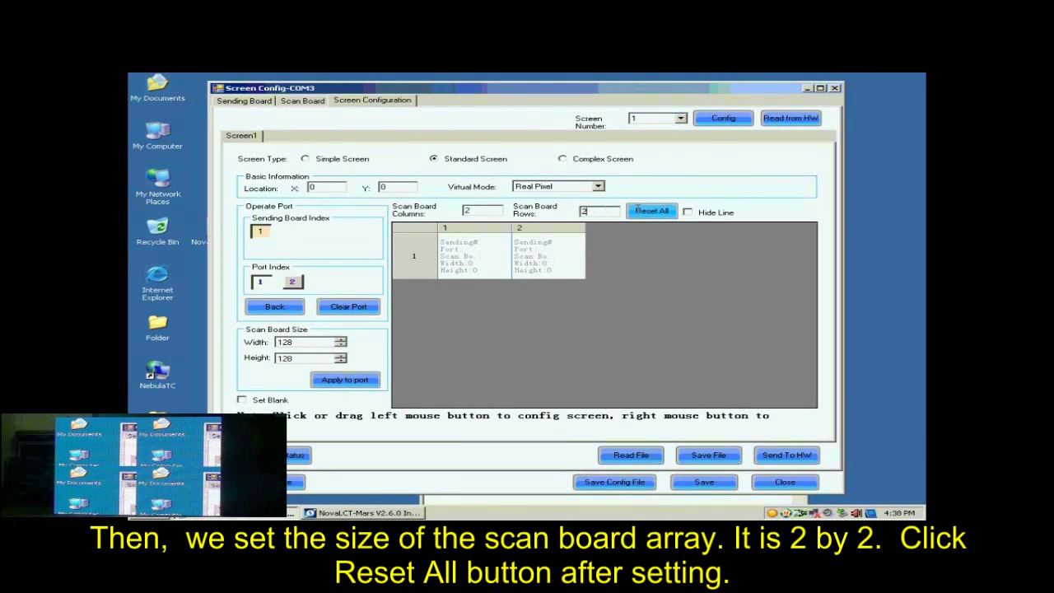
{"action": "left_click", "coordinate": [642, 211]}
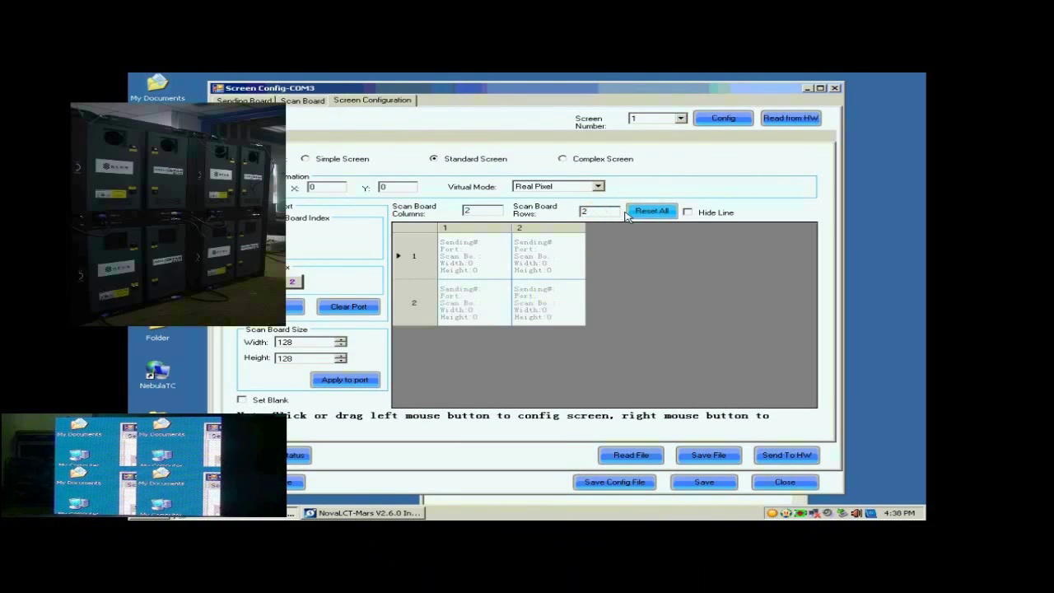
{"action": "left_click", "coordinate": [279, 341]}
{"action": "left_click", "coordinate": [286, 360]}
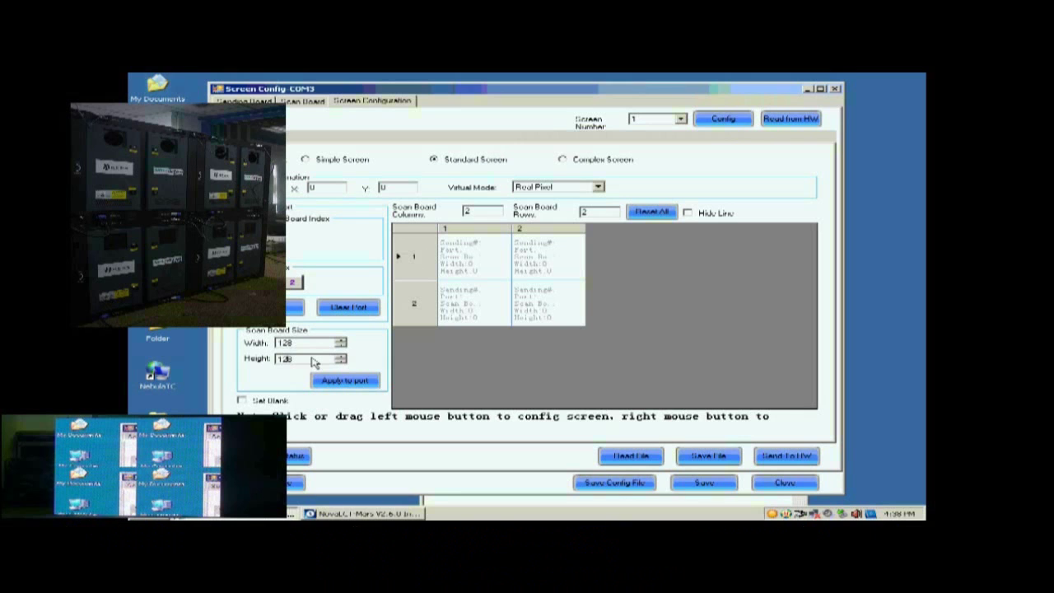
- Map the four cards in wiring order (R1C2, R1C1, R2C1, R2C2) and send to hardware
{"action": "left_click", "coordinate": [530, 261]}
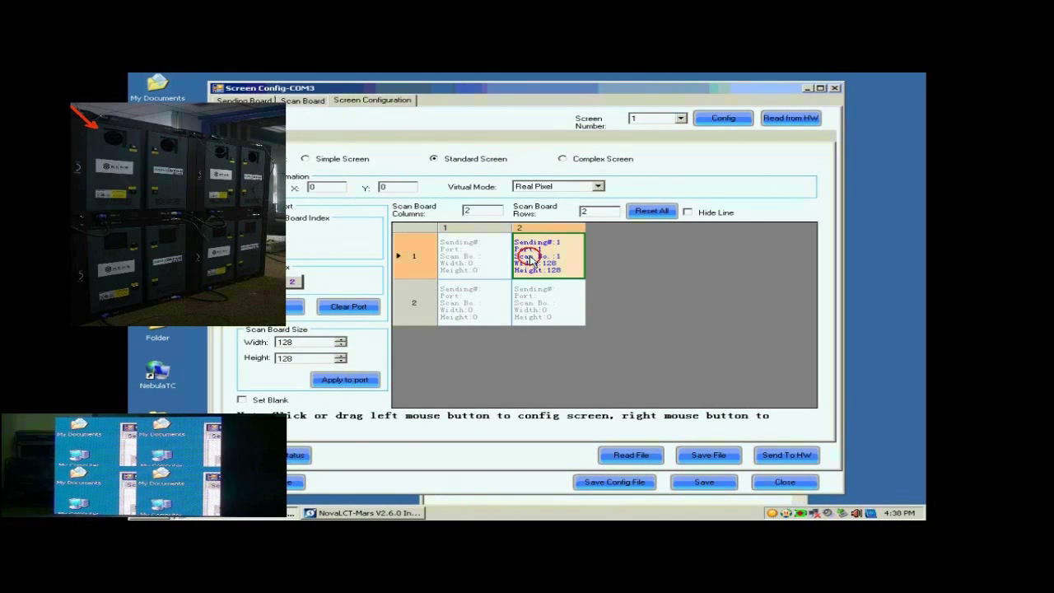
{"action": "left_click", "coordinate": [486, 262]}
{"action": "left_click", "coordinate": [487, 298]}
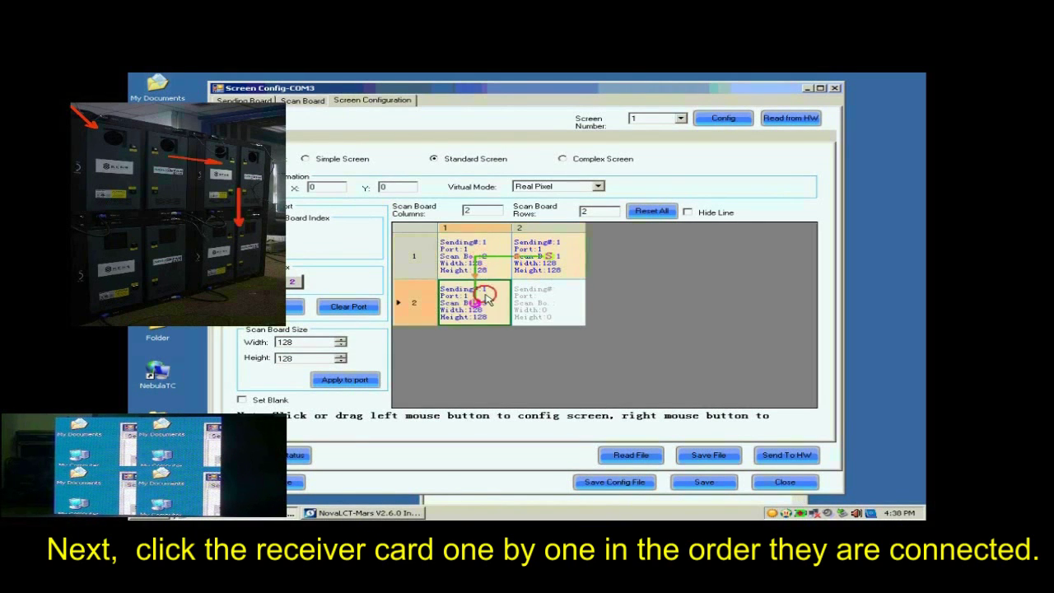
{"action": "left_click", "coordinate": [550, 301]}
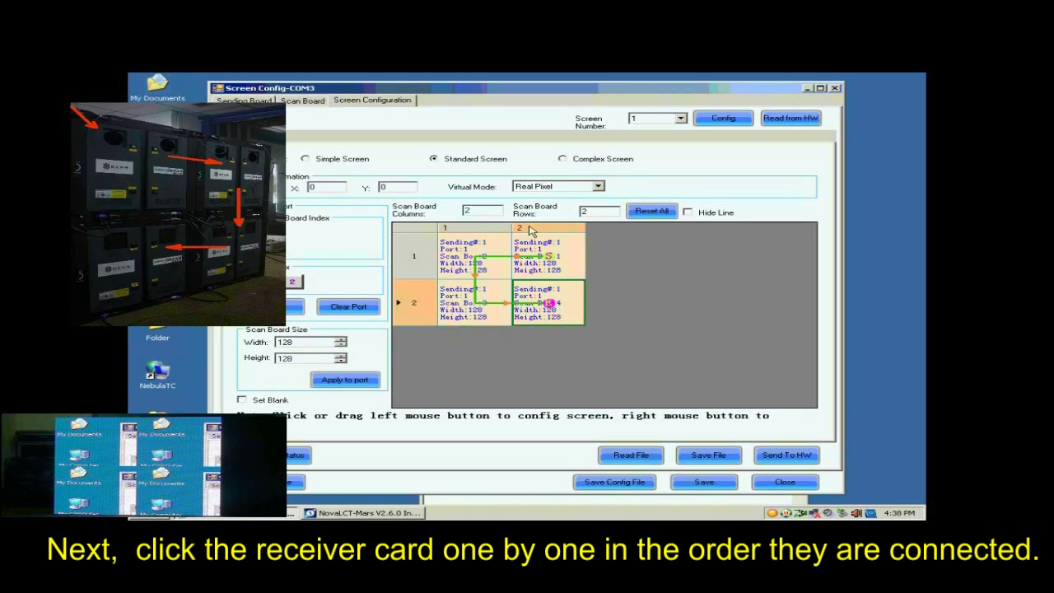
{"action": "left_click", "coordinate": [780, 458]}
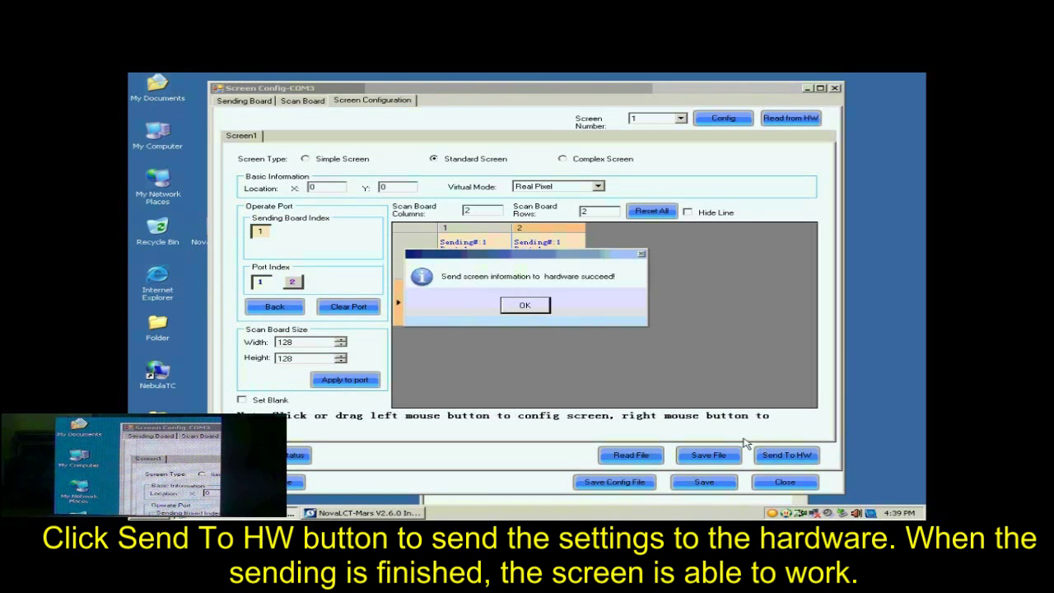
- Confirm the successful send, then save the 2×2 layout to the receiver cards' flash
{"action": "left_click", "coordinate": [535, 305]}
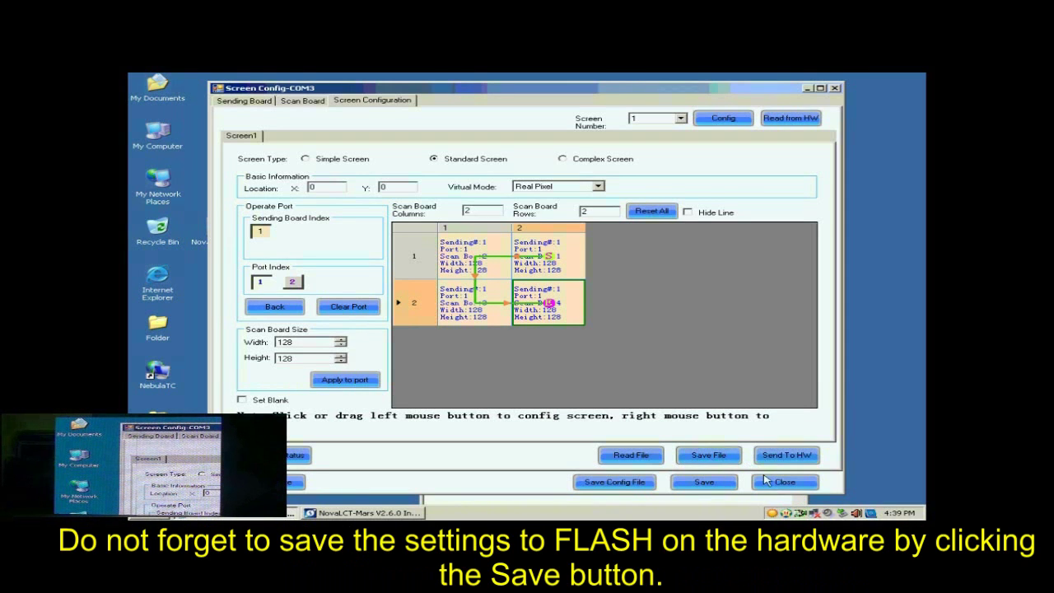
{"action": "left_click", "coordinate": [724, 485]}
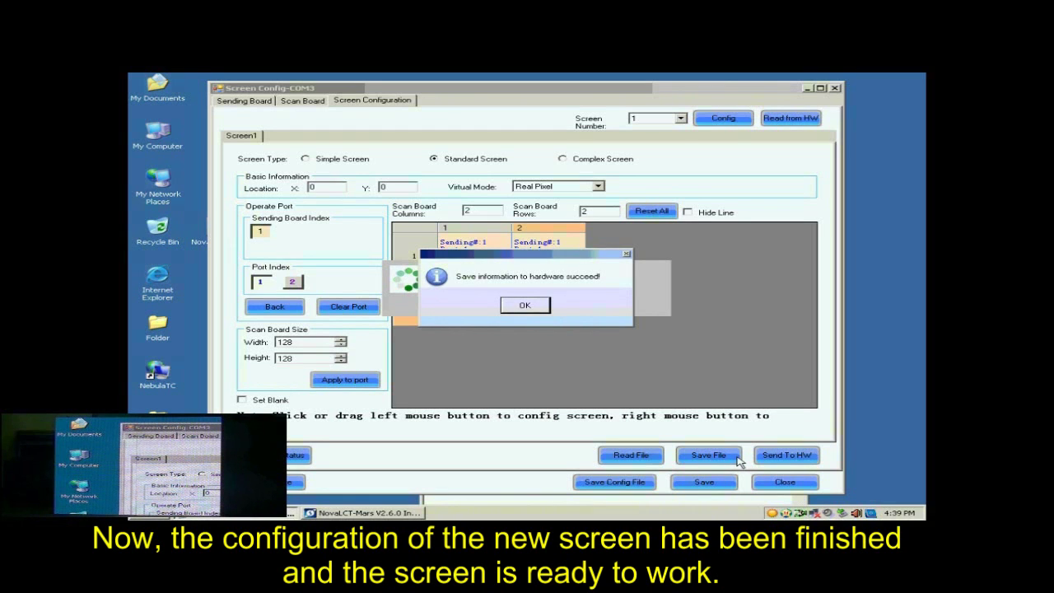
{"action": "left_click", "coordinate": [540, 308]}
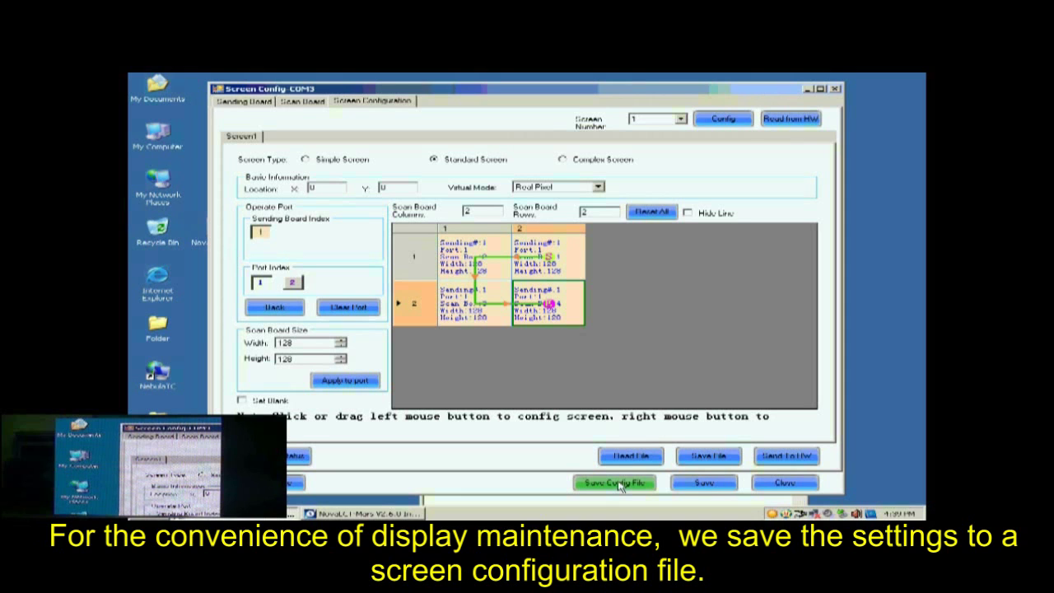
- Save the screen configuration file as 'buckup data' on the Desktop
{"action": "left_click", "coordinate": [616, 482]}
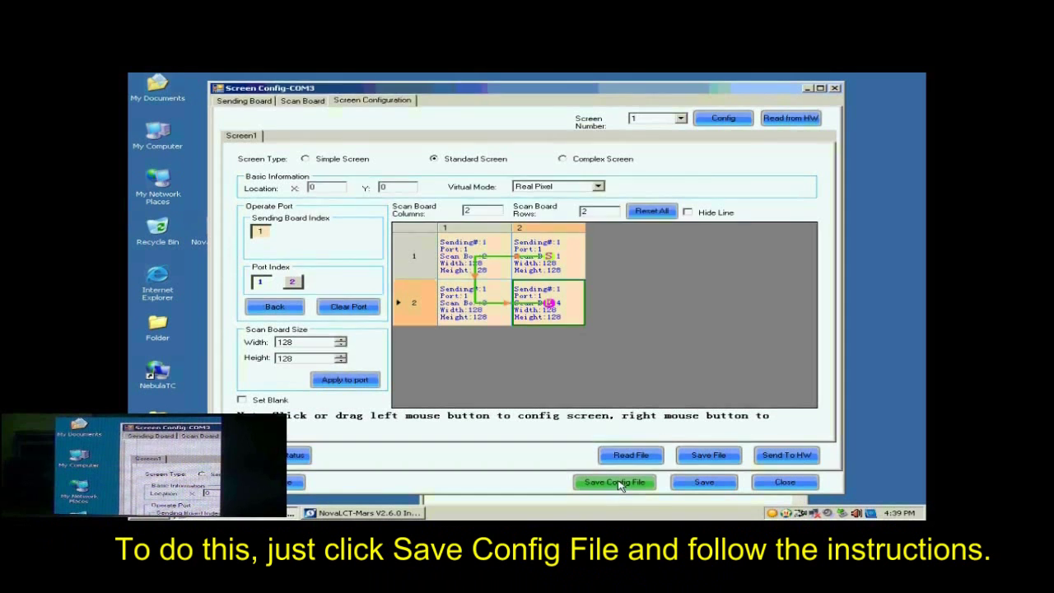
{"action": "left_click", "coordinate": [513, 347]}
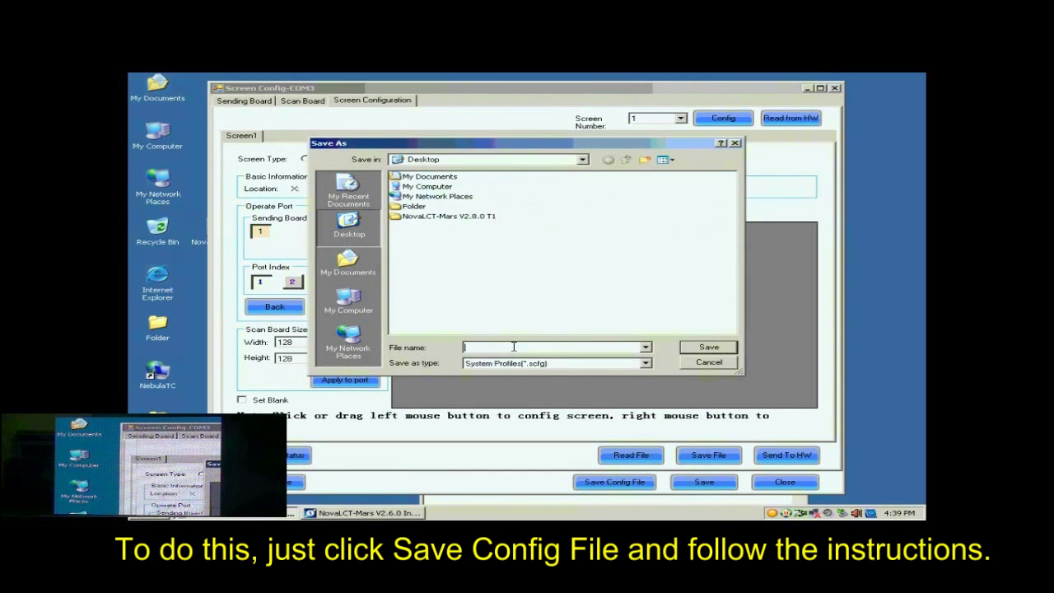
{"action": "type", "text": "b"}
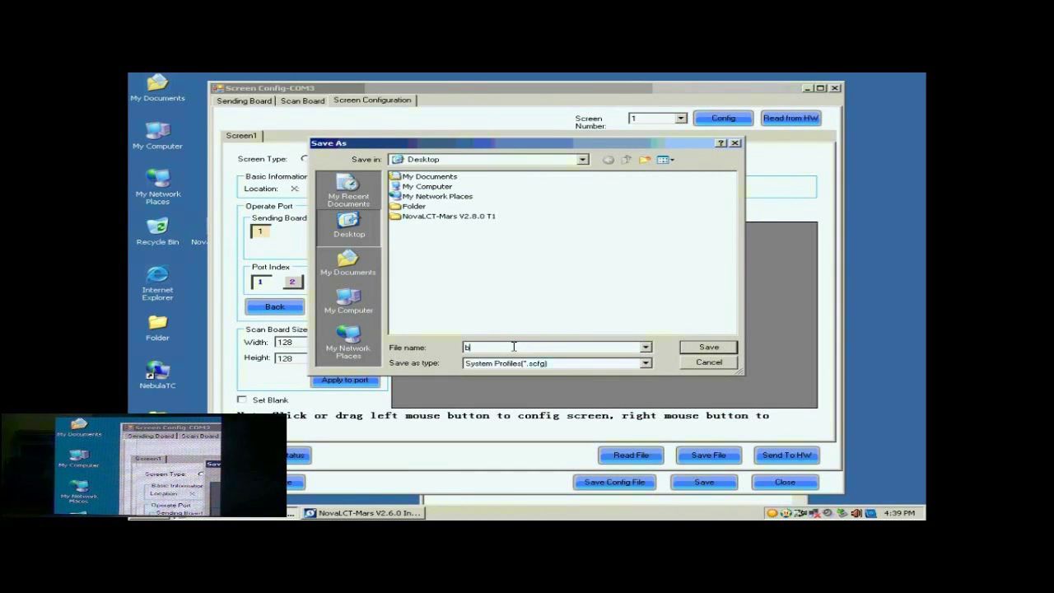
{"action": "type", "text": "u"}
{"action": "type", "text": "ckup data"}
{"action": "left_click", "coordinate": [709, 347]}
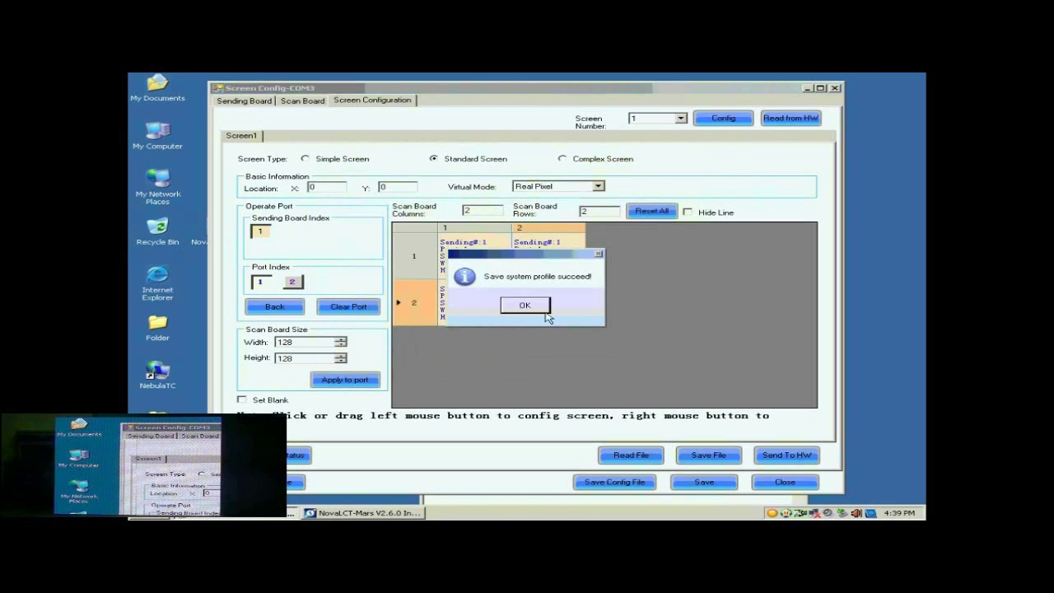
{"action": "left_click", "coordinate": [544, 311]}
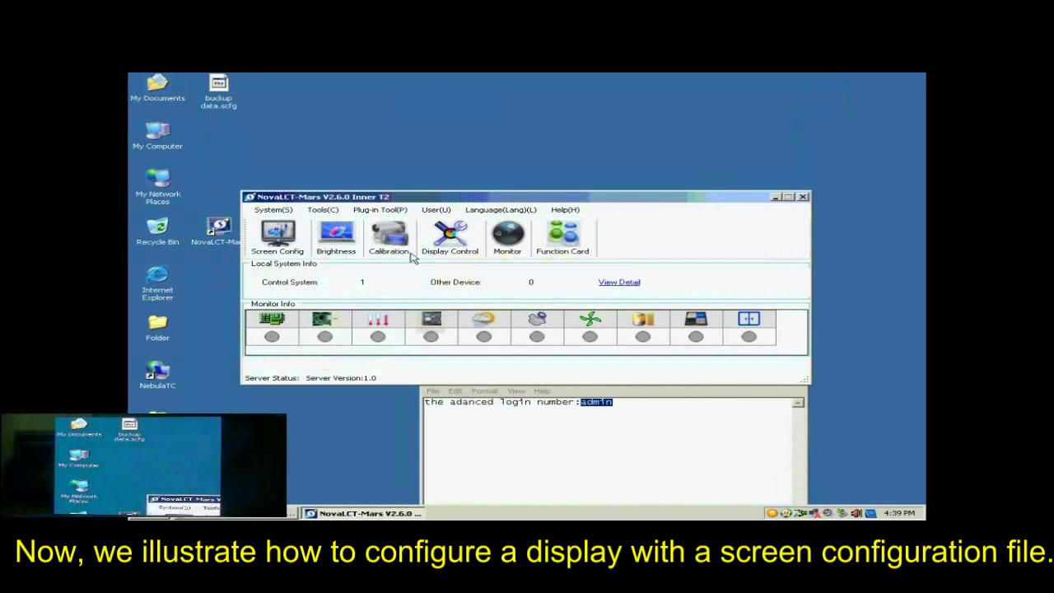
- In Screen Config, choose to load the configuration file buckup data.scfg
{"action": "left_click", "coordinate": [294, 242]}
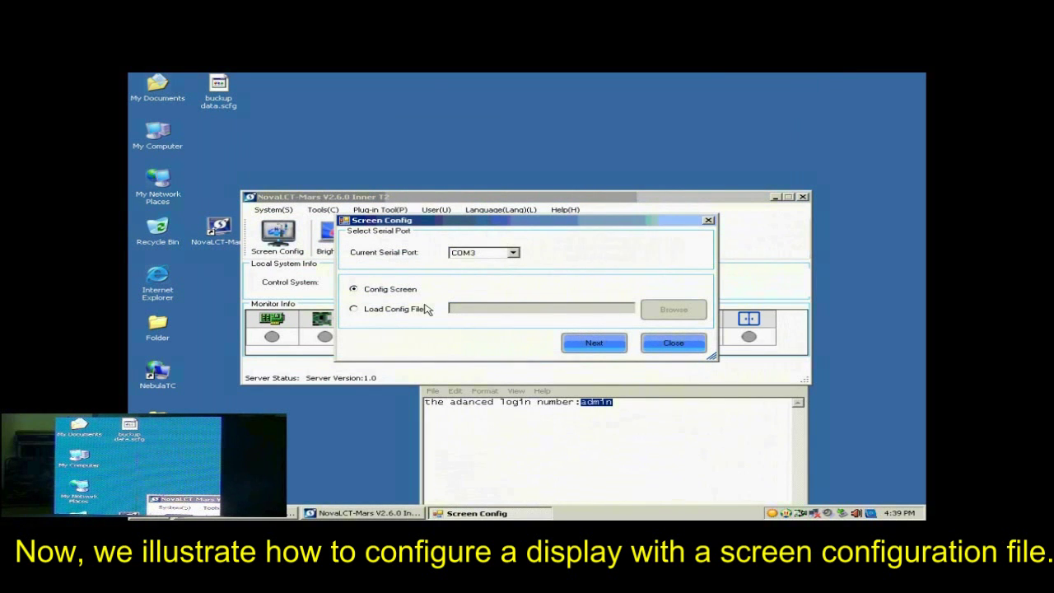
{"action": "left_click", "coordinate": [391, 312]}
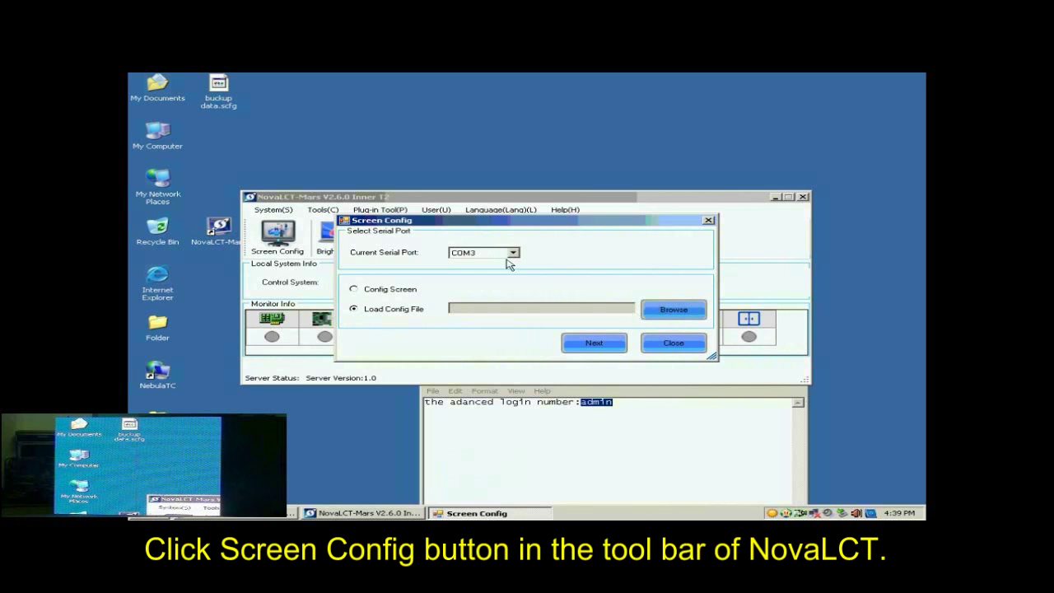
{"action": "left_click", "coordinate": [676, 311]}
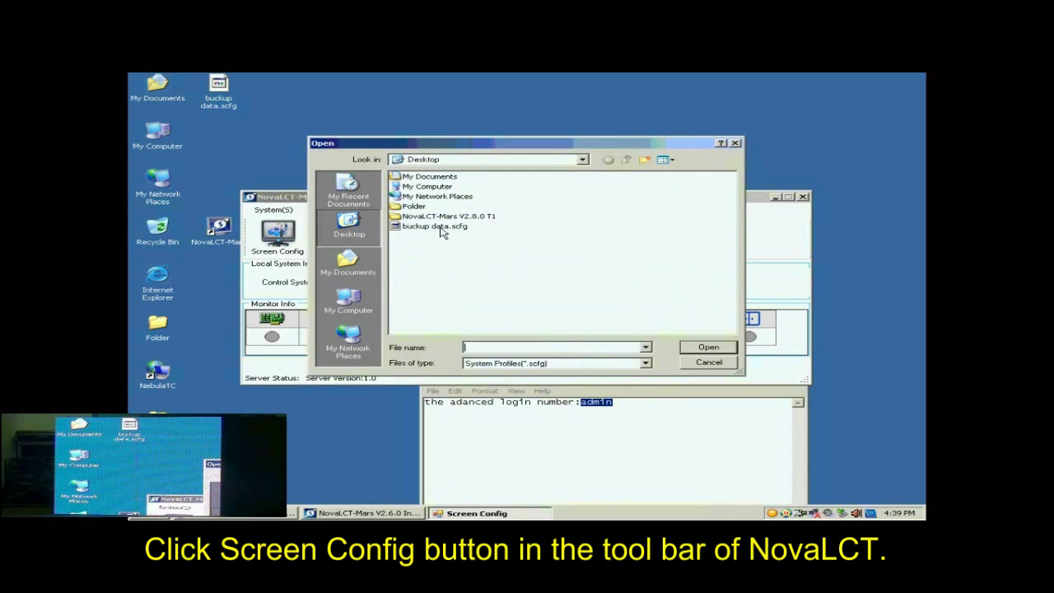
{"action": "left_click", "coordinate": [436, 227]}
{"action": "left_click", "coordinate": [708, 347]}
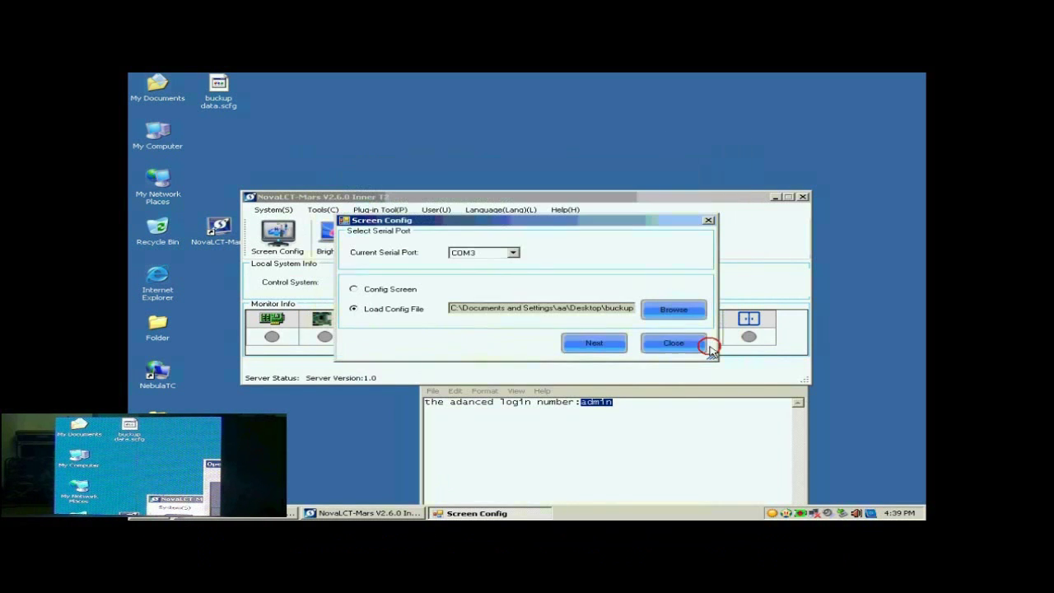
- Apply the loaded buckup data.scfg configuration to the screen and dismiss the completion message
{"action": "left_click", "coordinate": [600, 345]}
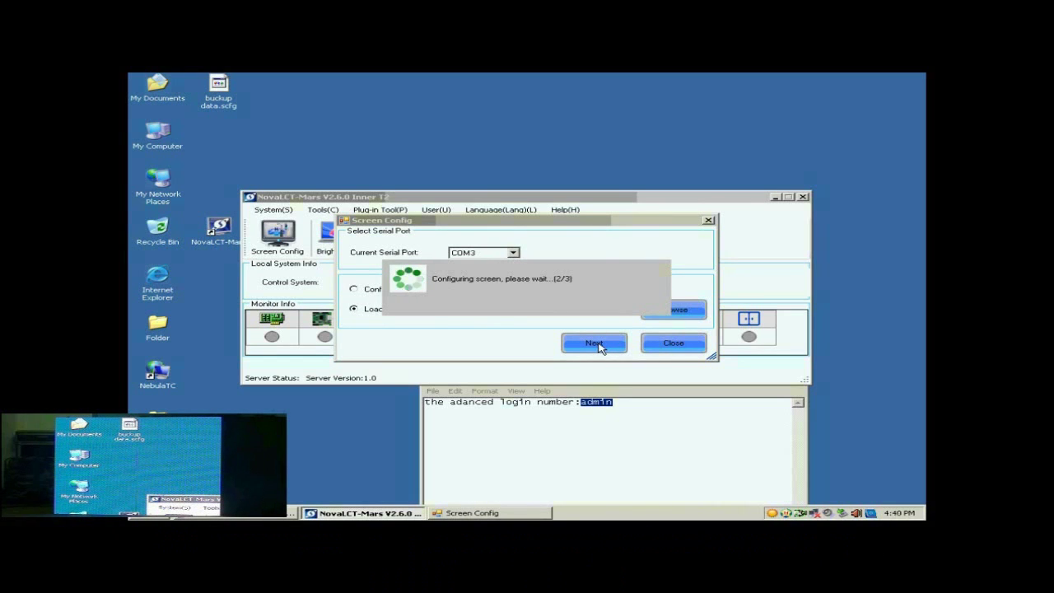
{"action": "left_click", "coordinate": [537, 307]}
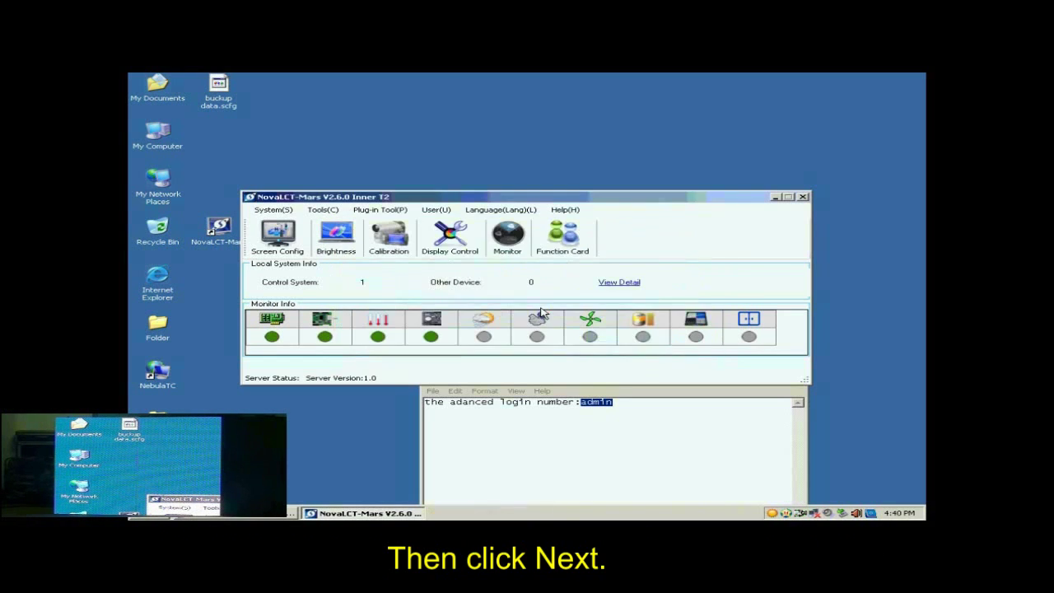
{"action": "left_click_drag", "start_coordinate": [608, 200], "coordinate": [617, 170]}
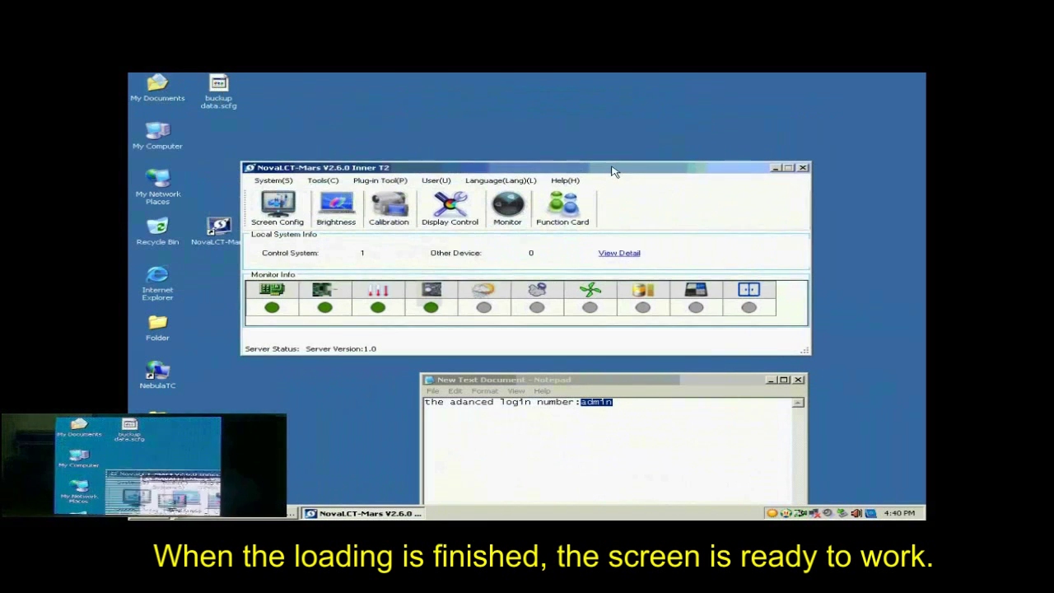